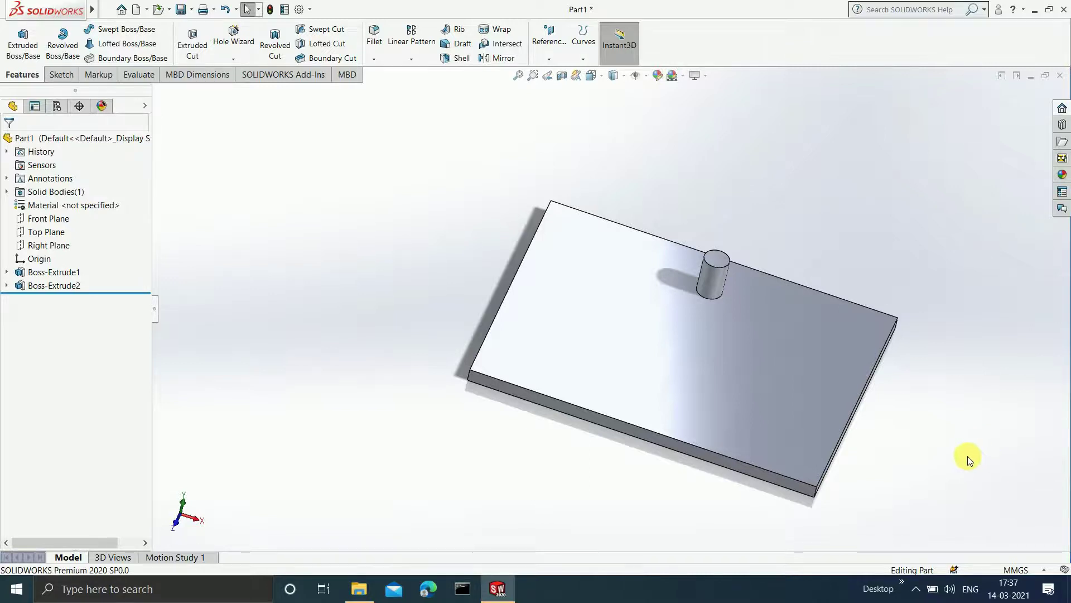
scroll(969, 459, down, 3)
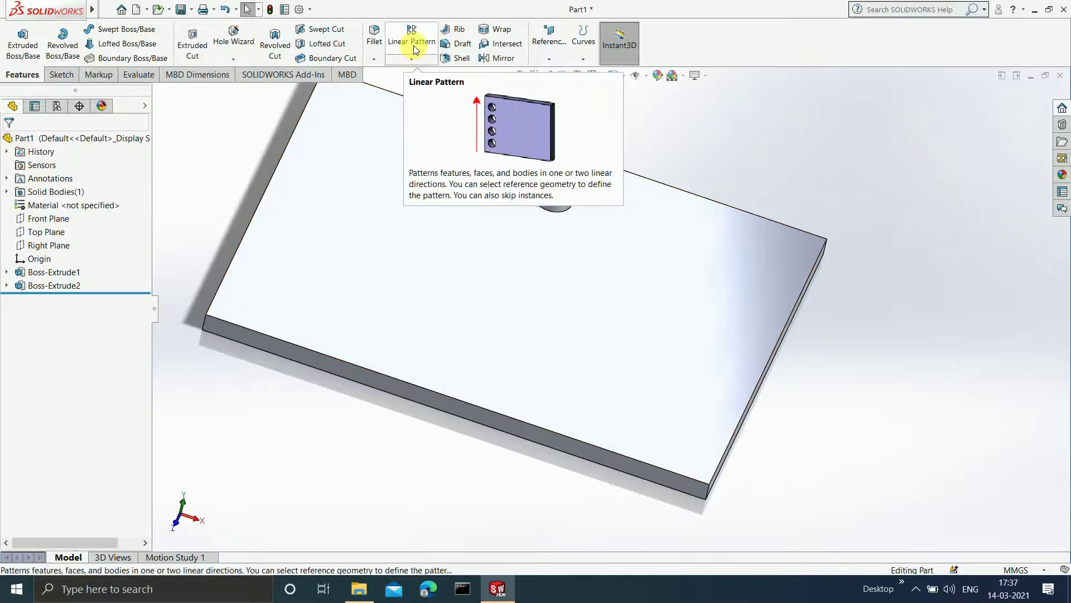
mouse_move(3, 10)
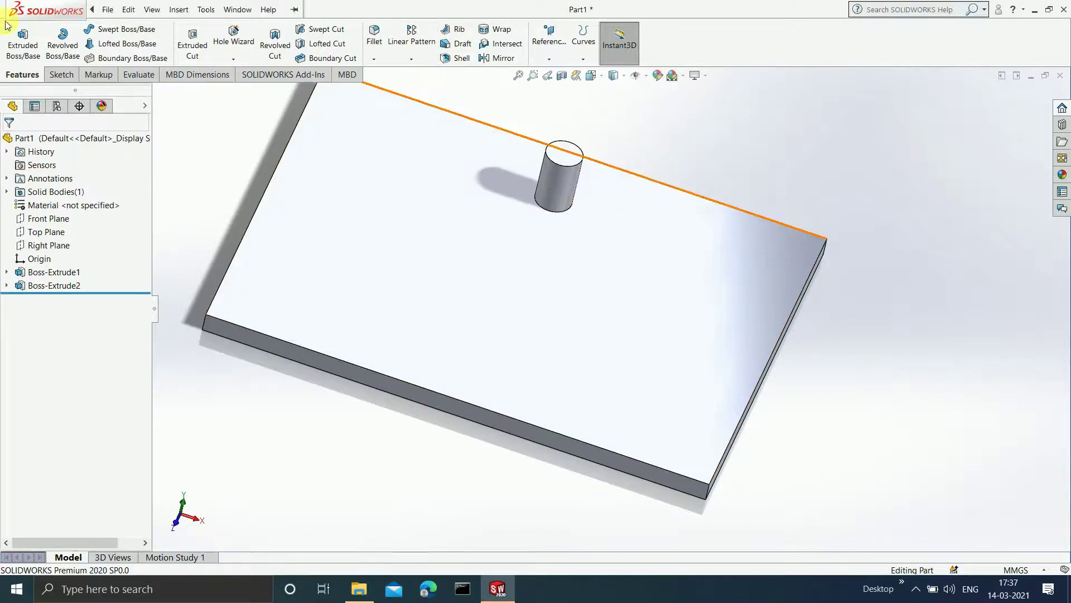
click(61, 75)
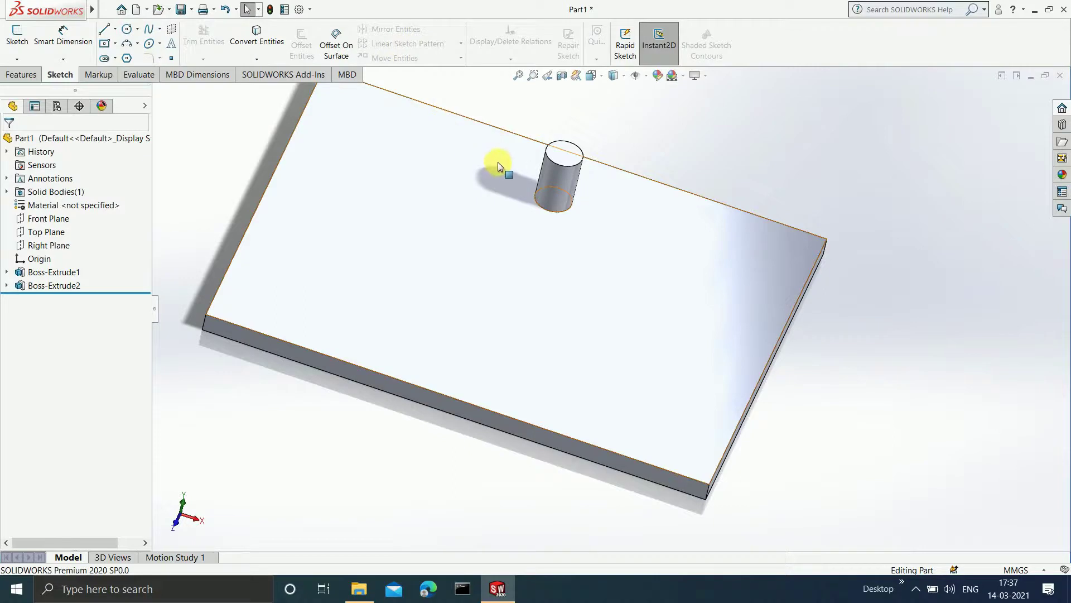
click(21, 74)
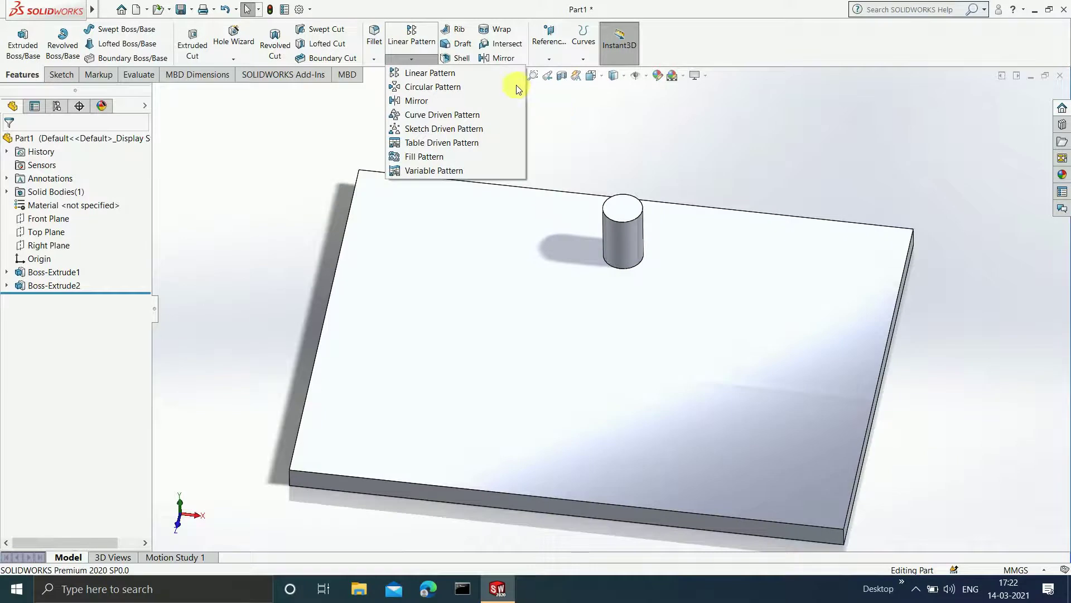
Step: Start a Linear Pattern and choose the cylindrical boss on the plate as the feature to pattern
click(483, 76)
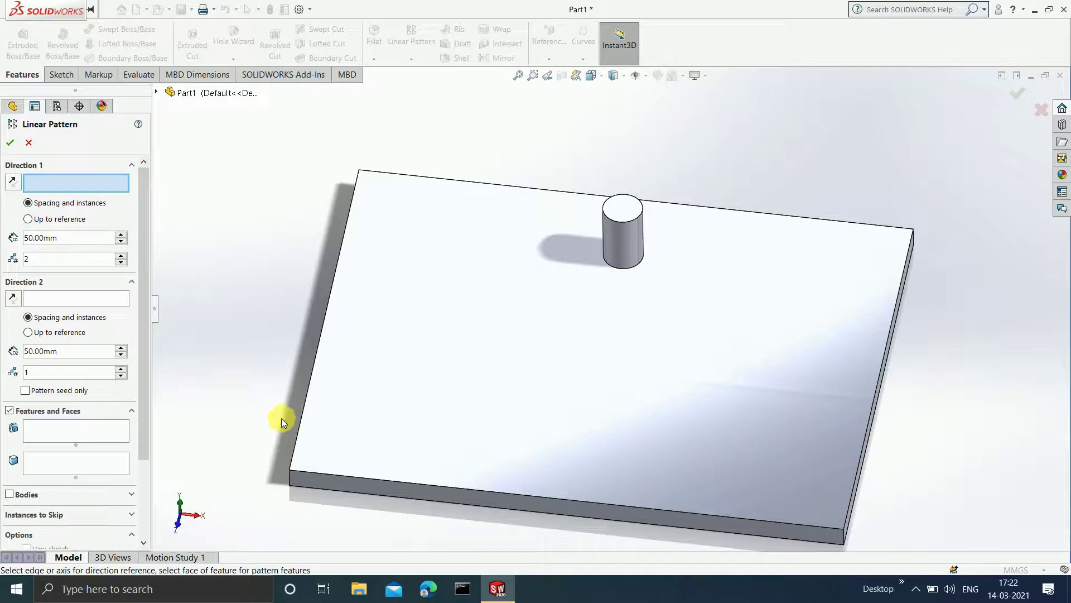
click(46, 431)
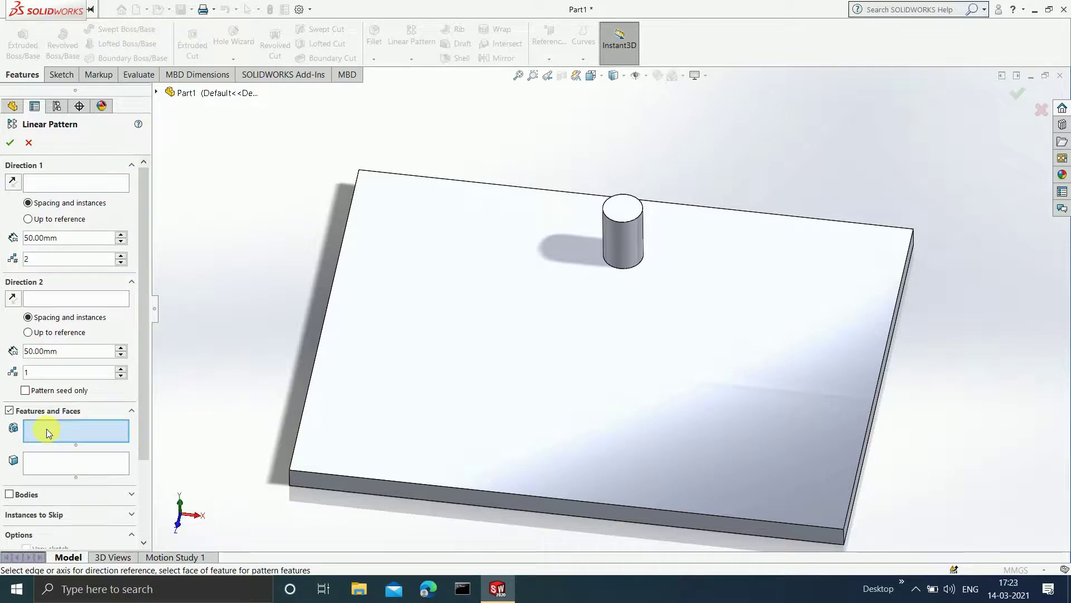
click(614, 239)
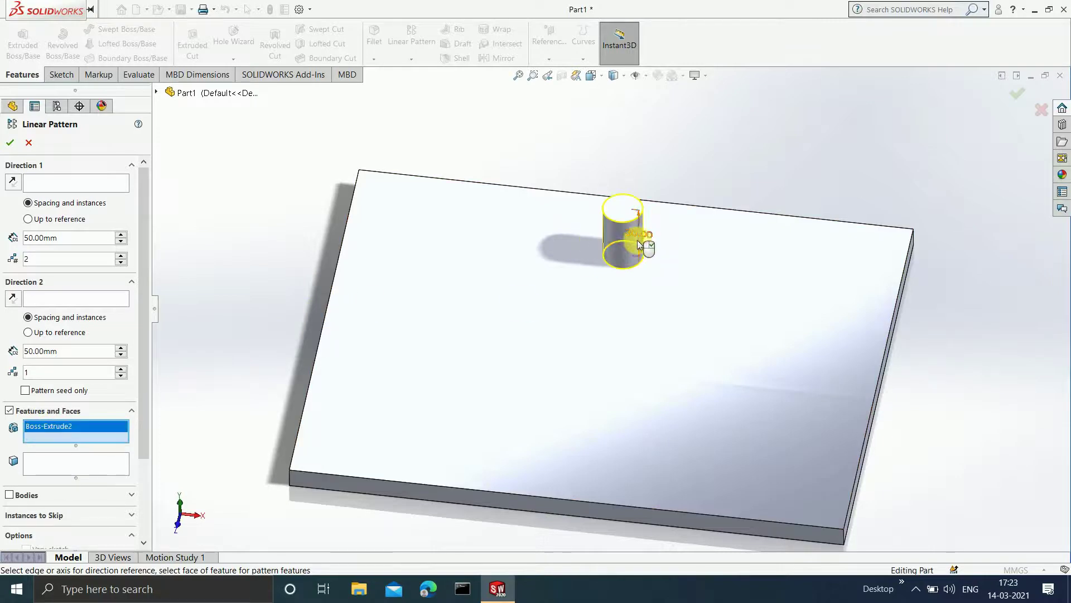
scroll(637, 260, up, 2)
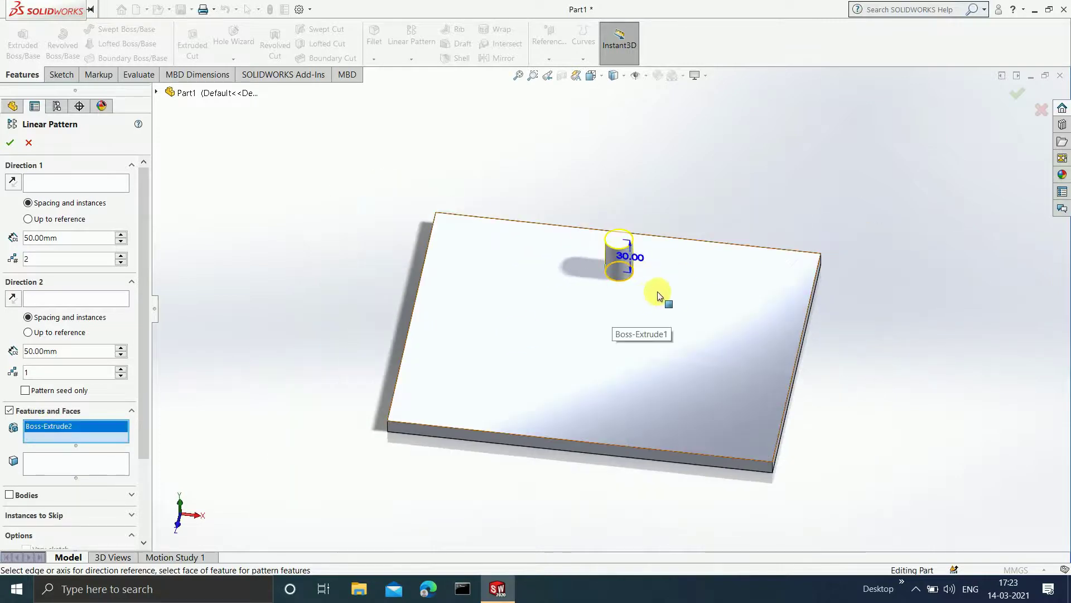
scroll(657, 291, down, 2)
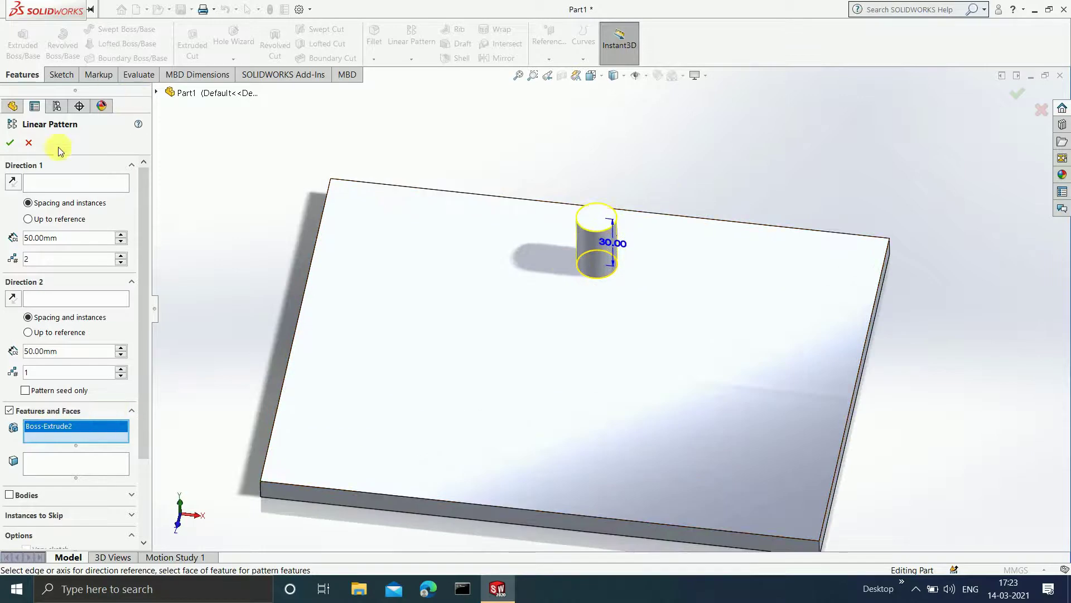
Step: Use the plate's long front edge as the reference for the pattern's Direction 1
click(58, 182)
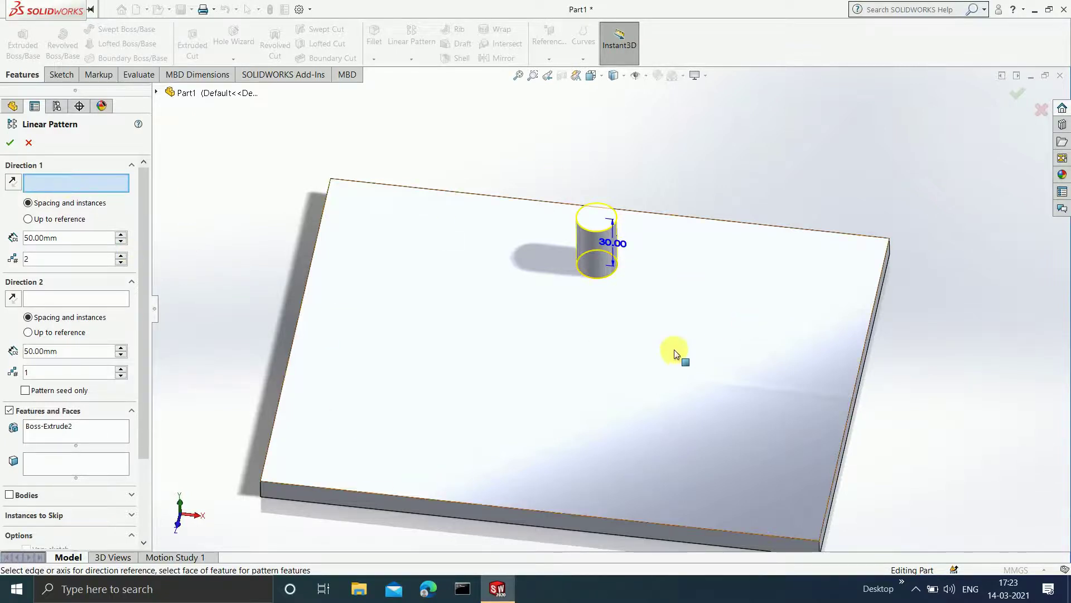
click(548, 514)
scroll(530, 519, up, 2)
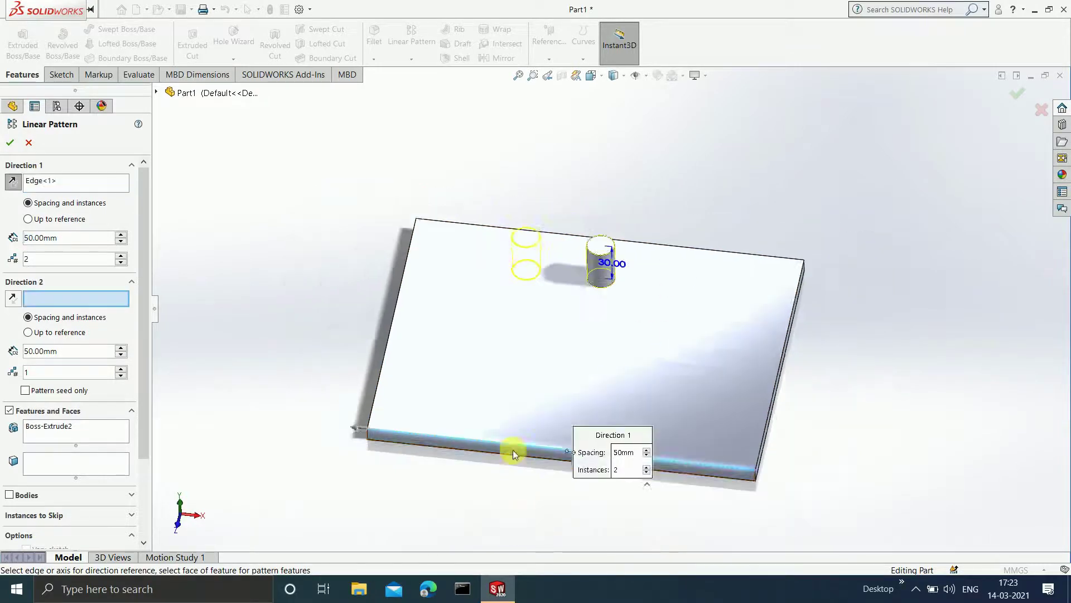
scroll(515, 468, down, 2)
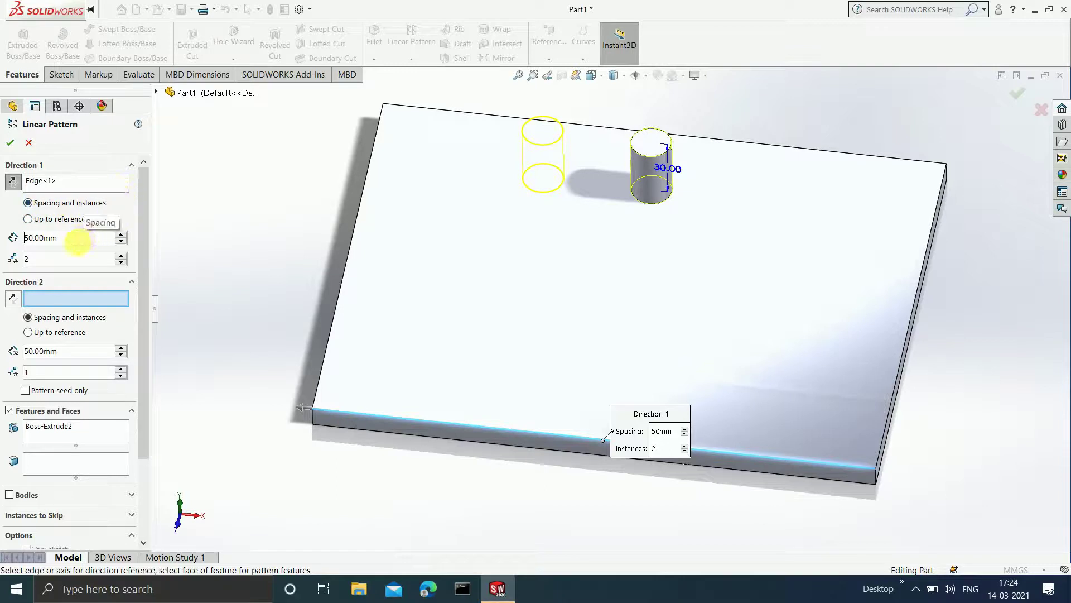
Step: Set the Direction 1 spacing to 20 mm and the number of instances to 4
click(77, 242)
double_click(77, 242)
text(20)
key(Return)
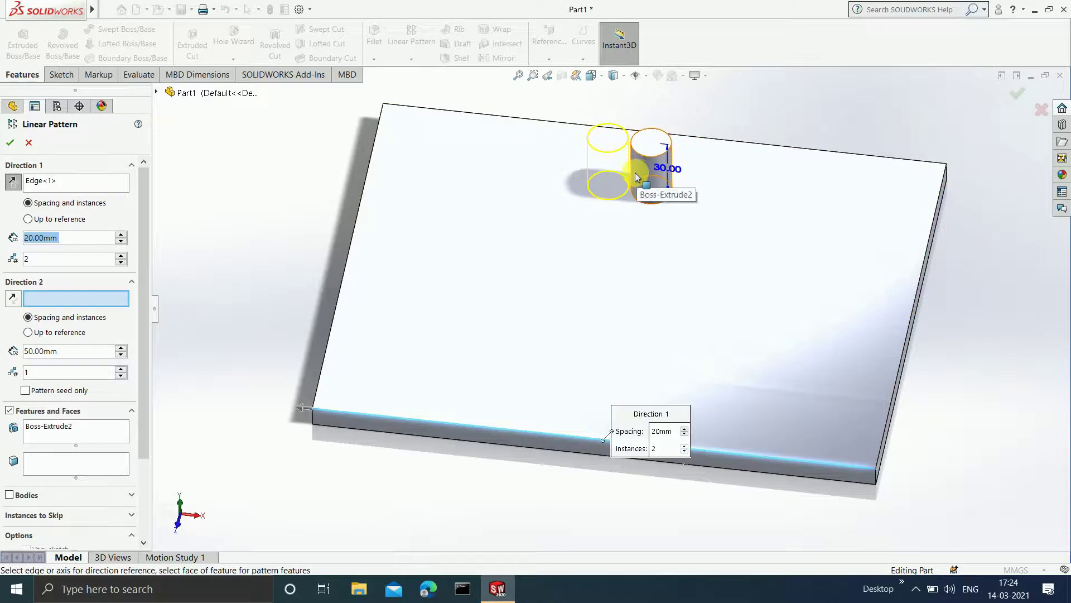
click(60, 261)
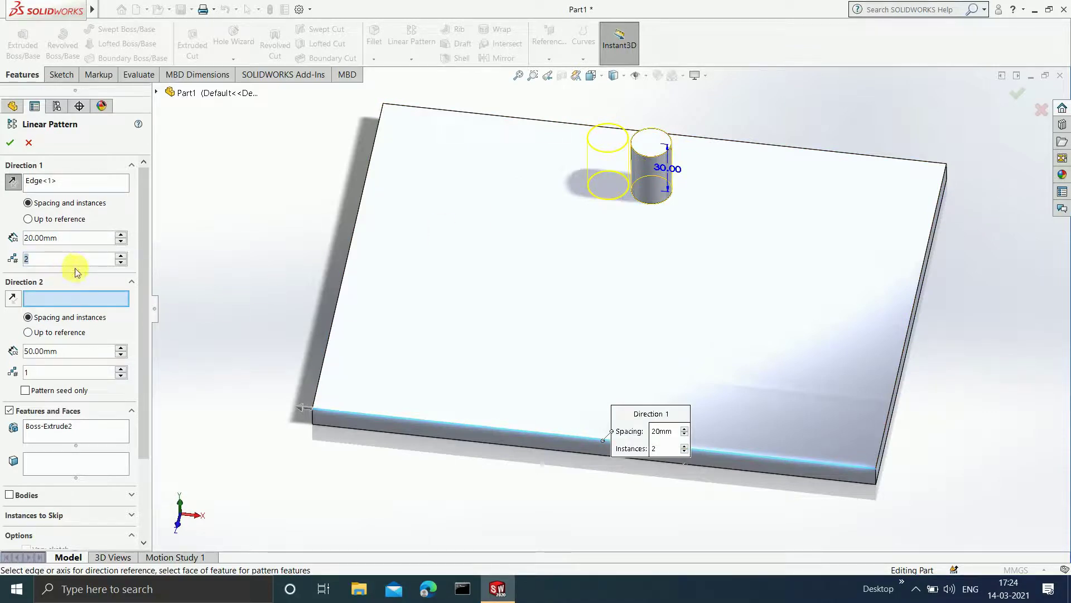
scroll(75, 268, up, 2)
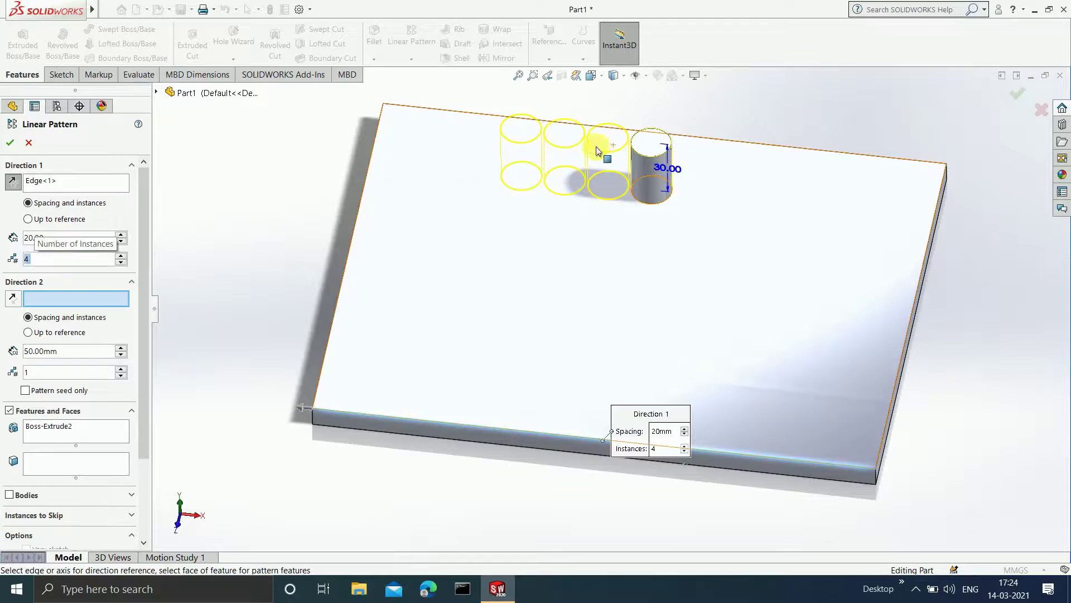
Step: Switch Direction 1 to Up to reference and pick the plate's left end face as the reference
click(27, 218)
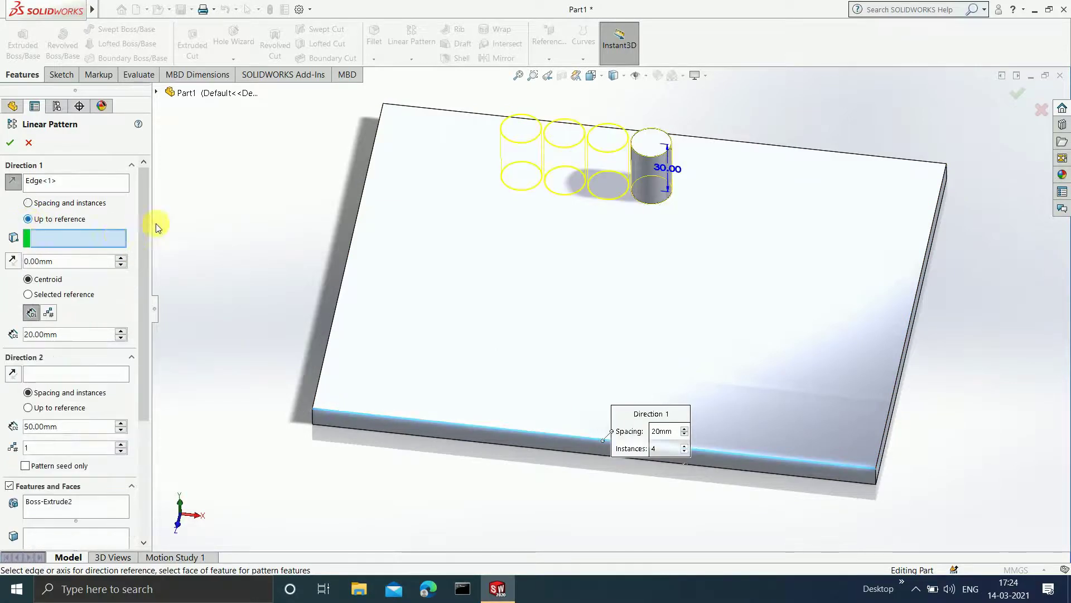
middle_drag(293, 220, 397, 229)
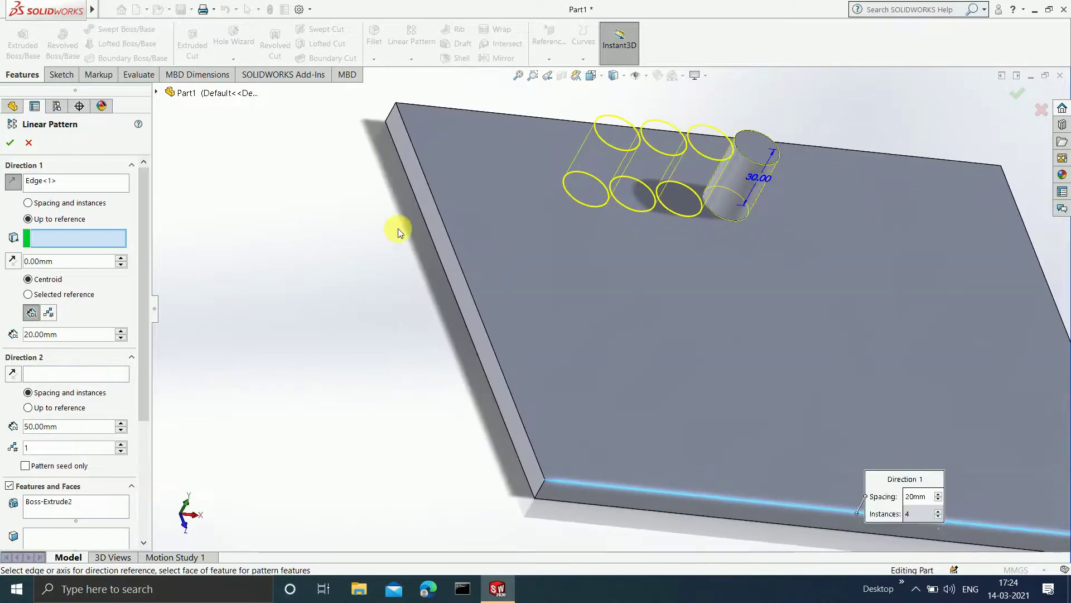
click(428, 203)
middle_drag(507, 246, 543, 248)
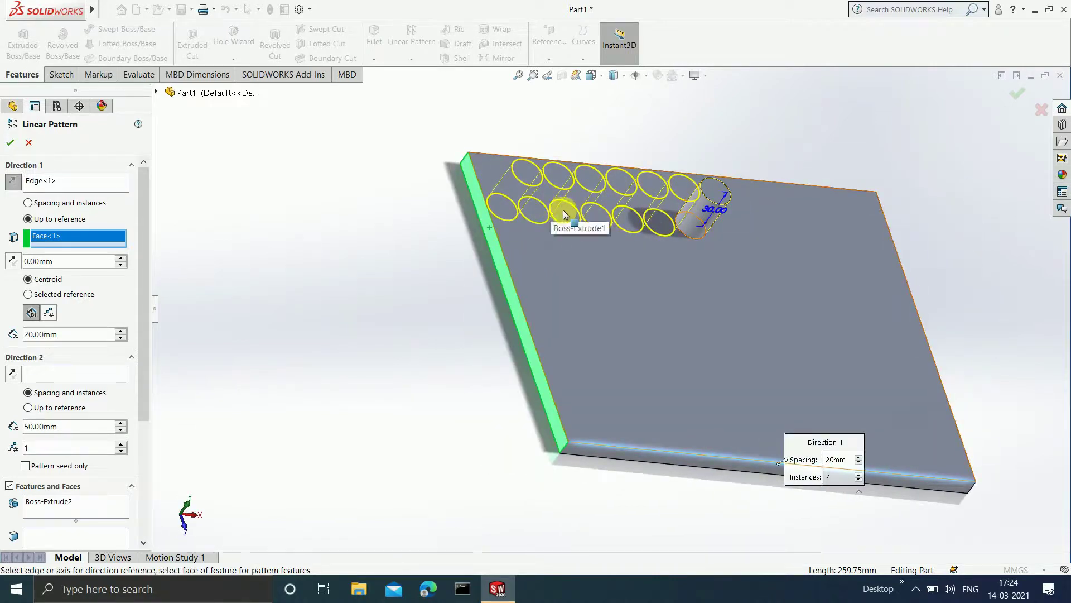
middle_drag(629, 246, 495, 227)
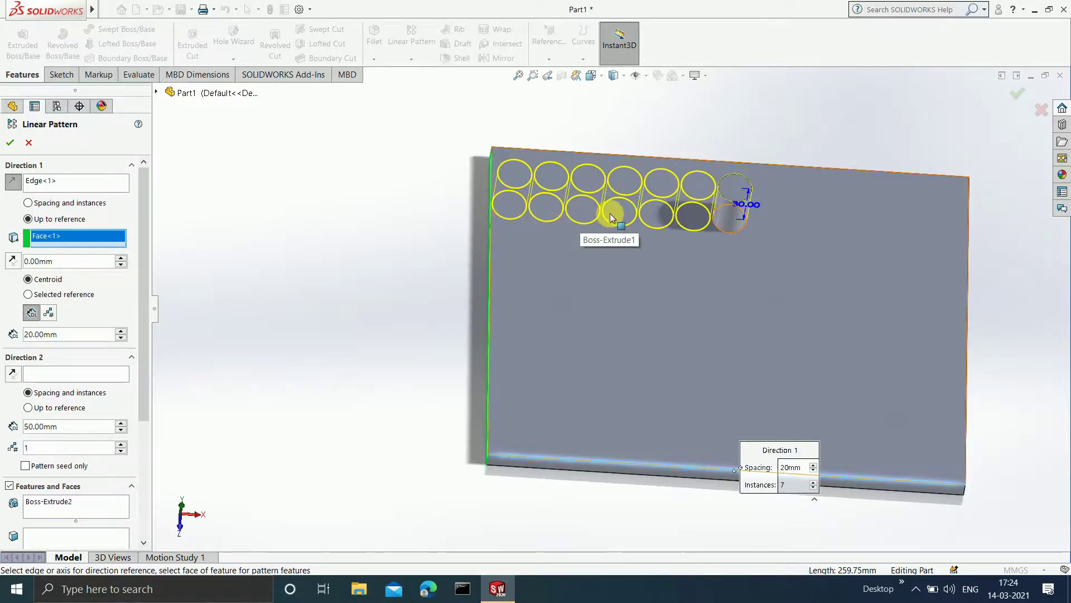
Step: Set the Direction 1 offset distance from the reference face to 30 mm
drag(55, 262, 8, 267)
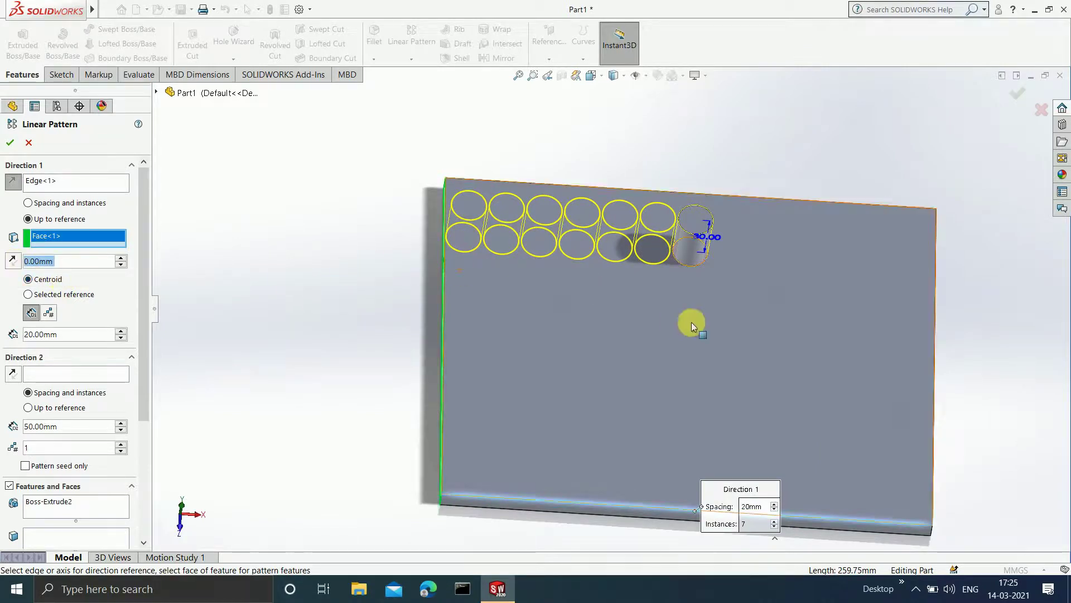
scroll(683, 317, up, 1)
scroll(683, 316, down, 1)
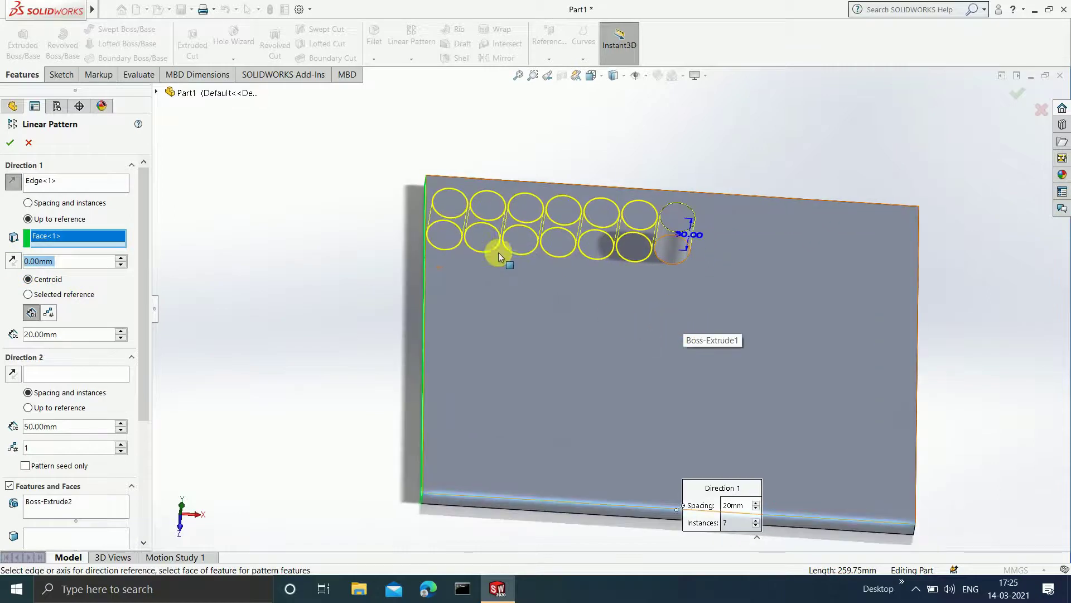
scroll(454, 239, down, 2)
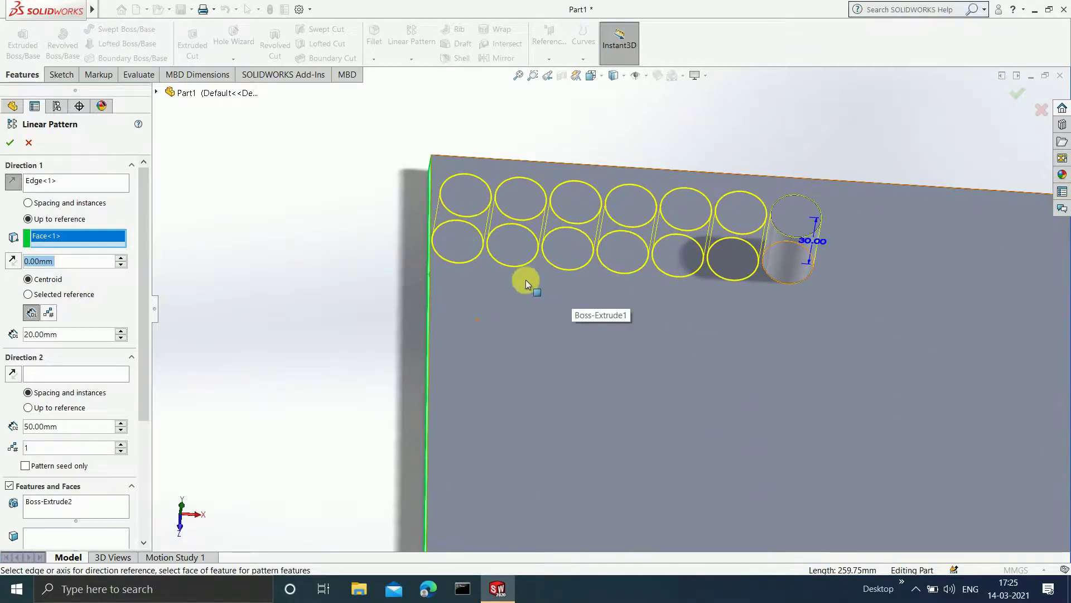
middle_drag(531, 301, 383, 185)
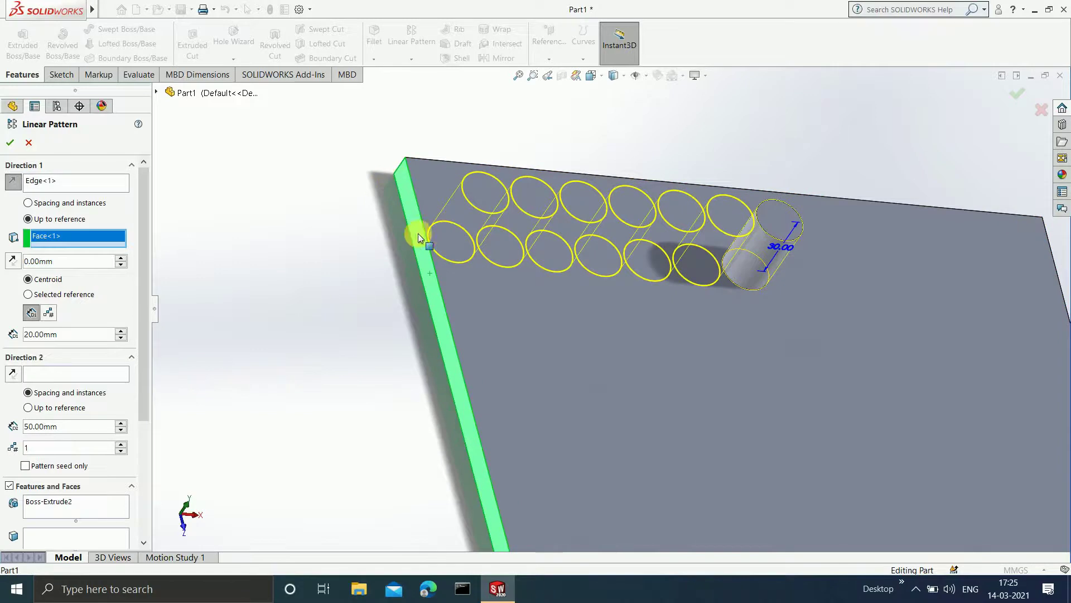
scroll(502, 325, up, 2)
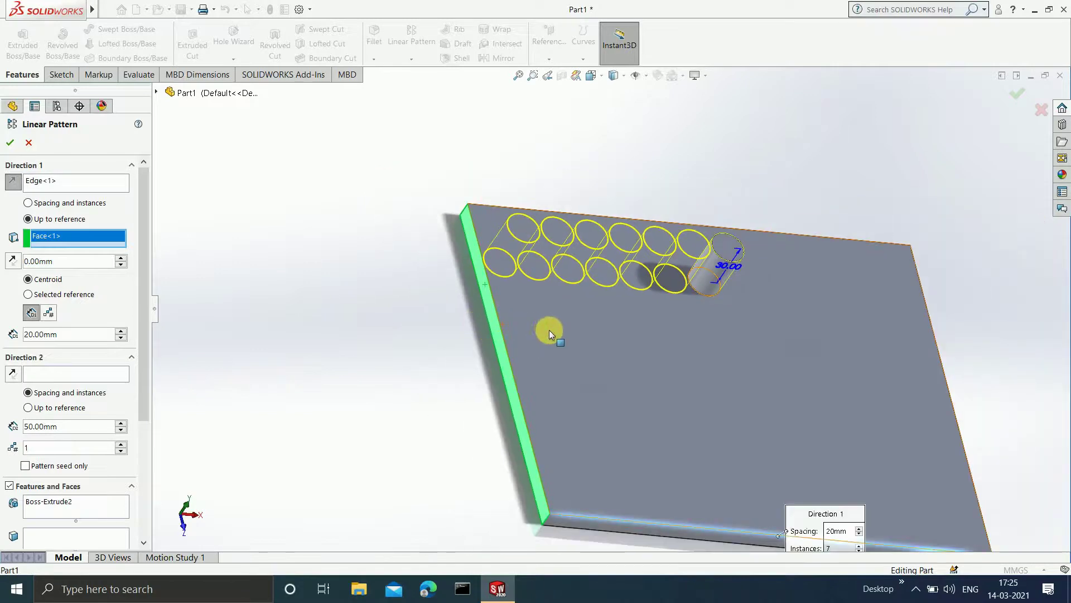
scroll(549, 330, down, 2)
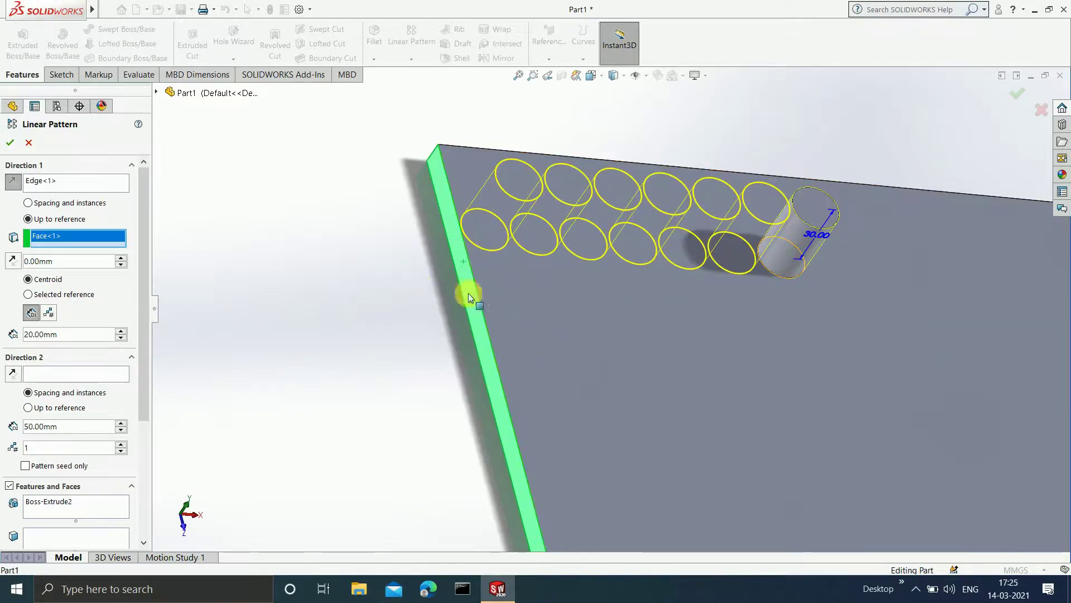
double_click(73, 258)
text(30)
key(Return)
middle_drag(780, 371, 605, 375)
scroll(514, 287, down, 3)
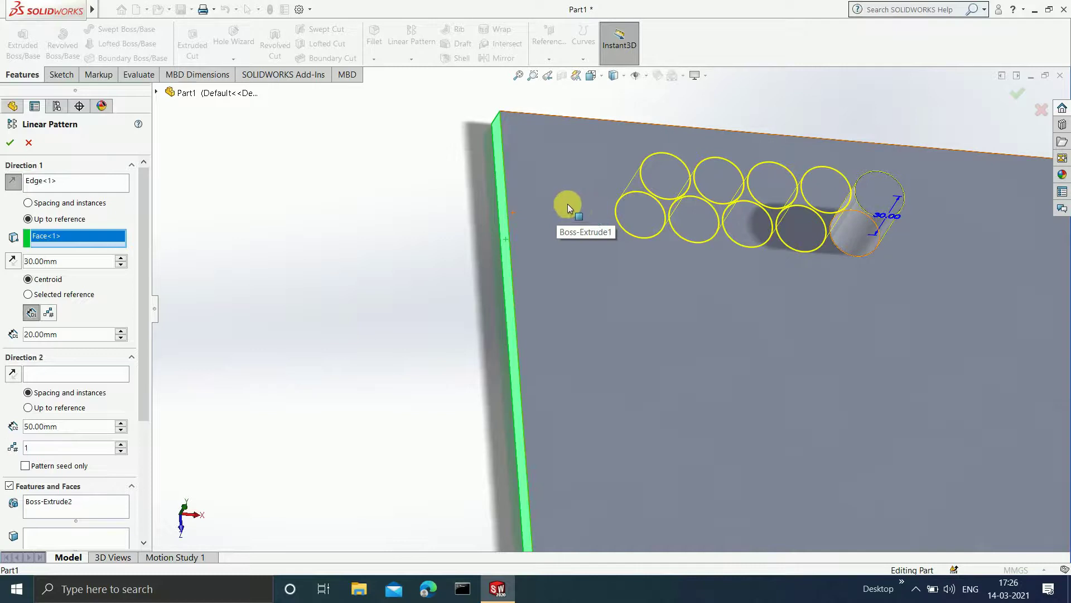
scroll(575, 217, up, 3)
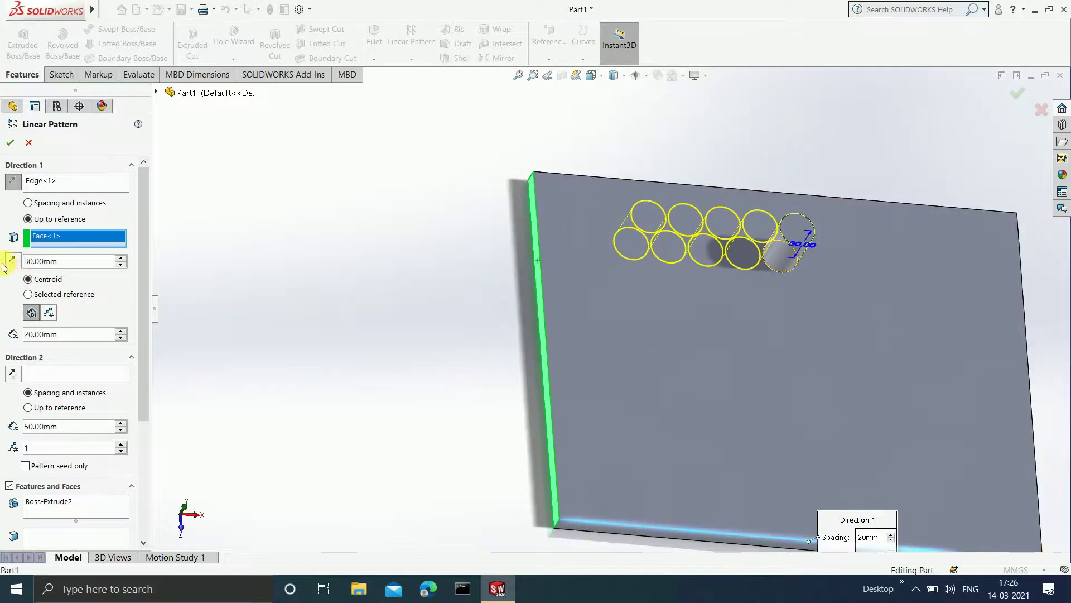
Step: Reverse the offset direction so the pattern extends beyond the plate's left end face
click(12, 262)
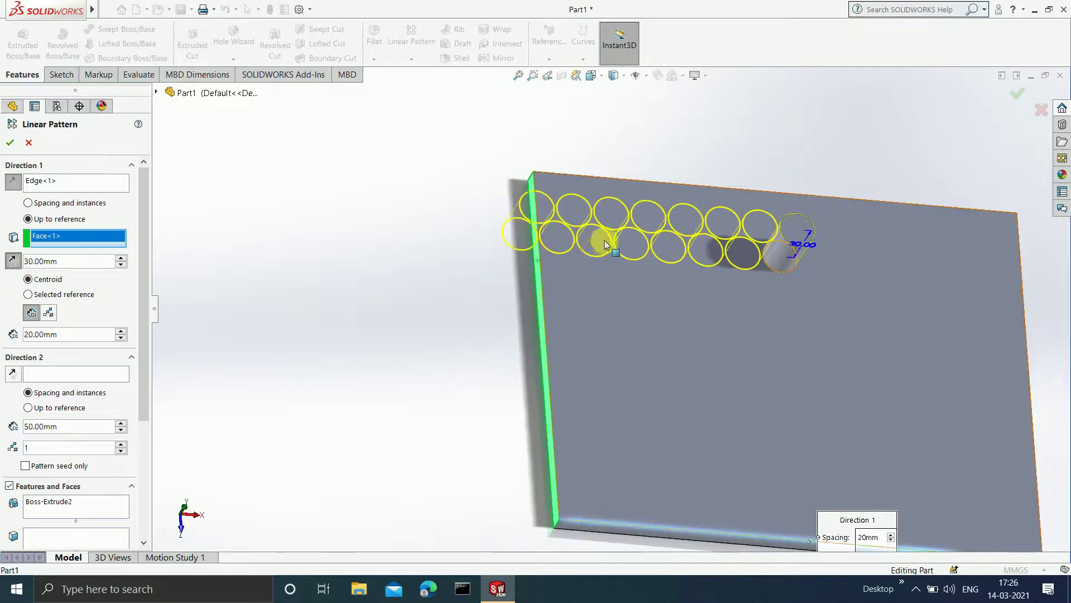
scroll(608, 251, down, 4)
middle_drag(584, 276, 574, 293)
scroll(575, 331, up, 1)
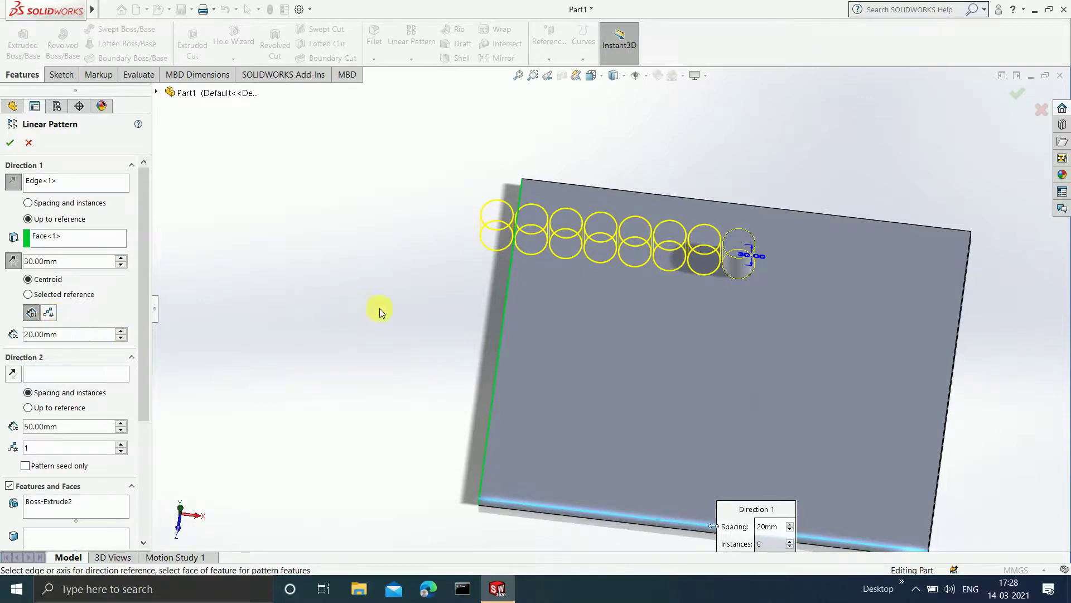
Step: Define Direction 1 by number of instances instead of spacing, and set it to 4 instances
click(30, 314)
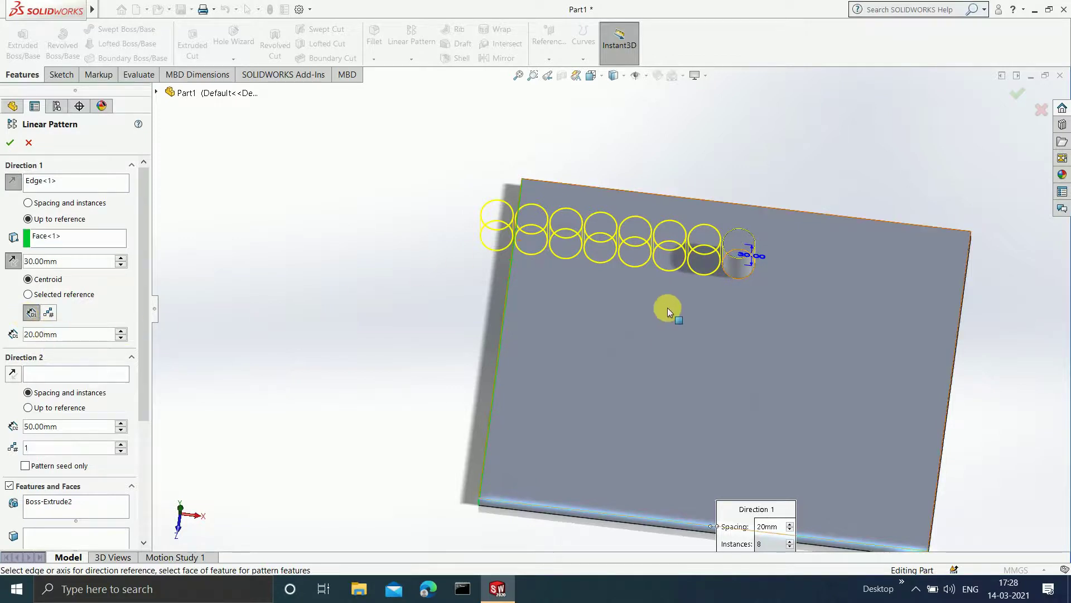
scroll(683, 290, down, 2)
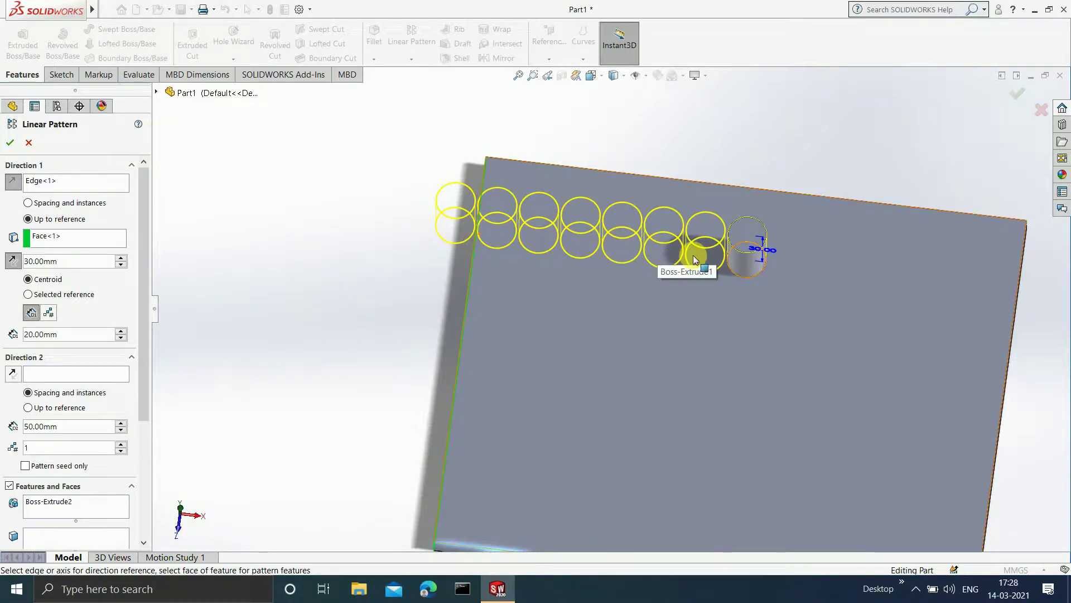
click(48, 314)
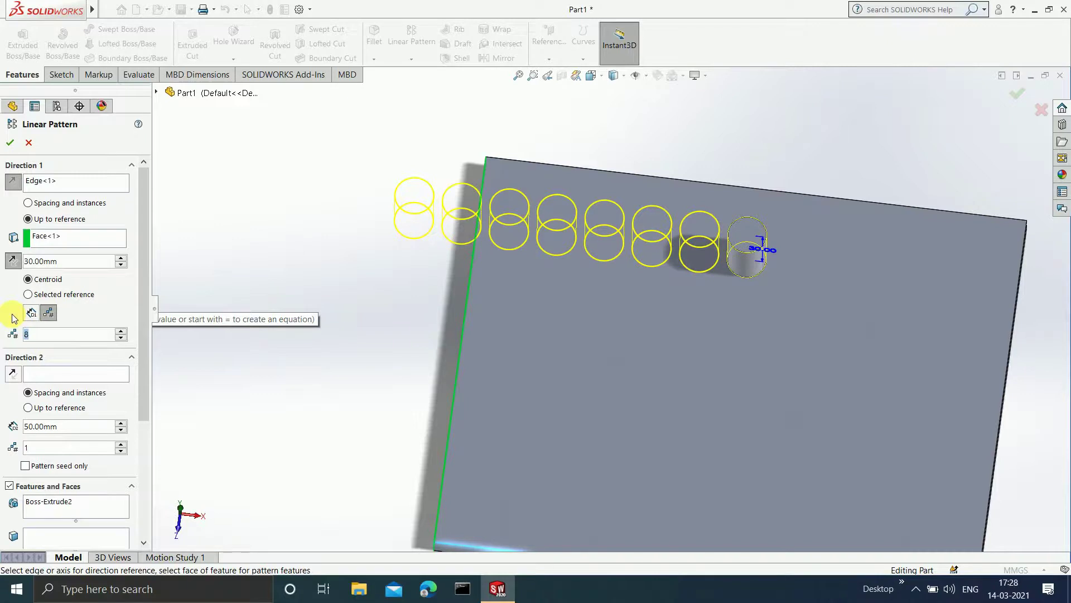
text(4)
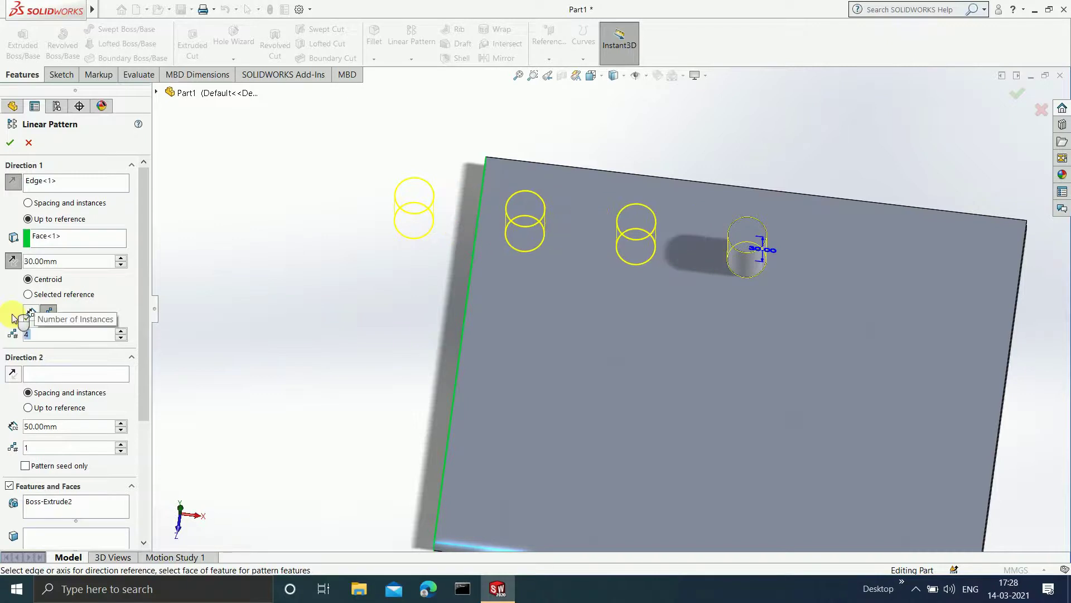
scroll(575, 322, up, 3)
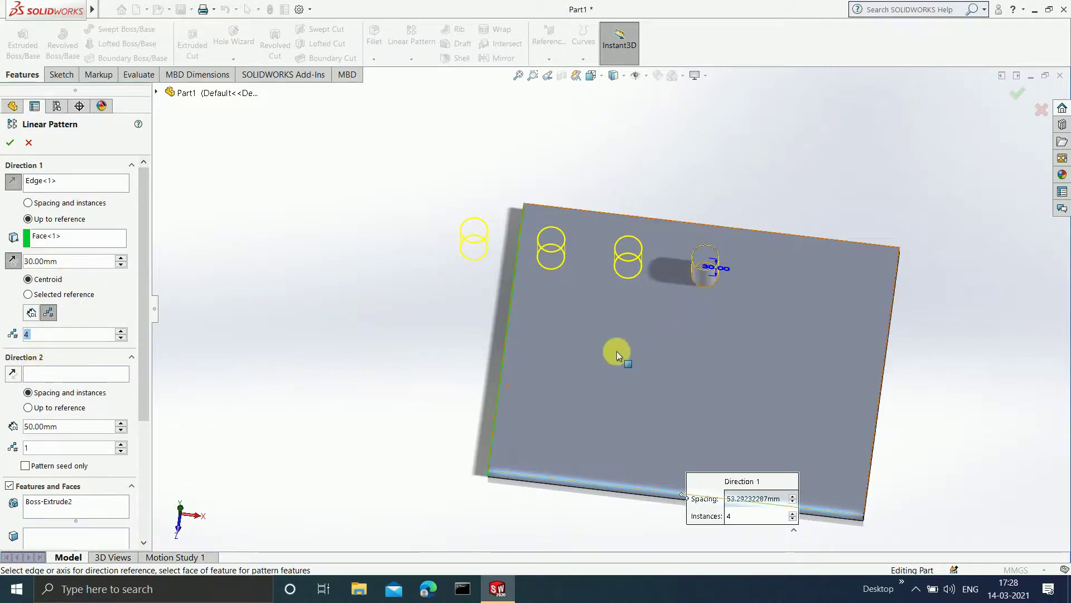
Step: Pick the short vertical edge at the plate's front left corner as the Direction 2 reference
click(61, 374)
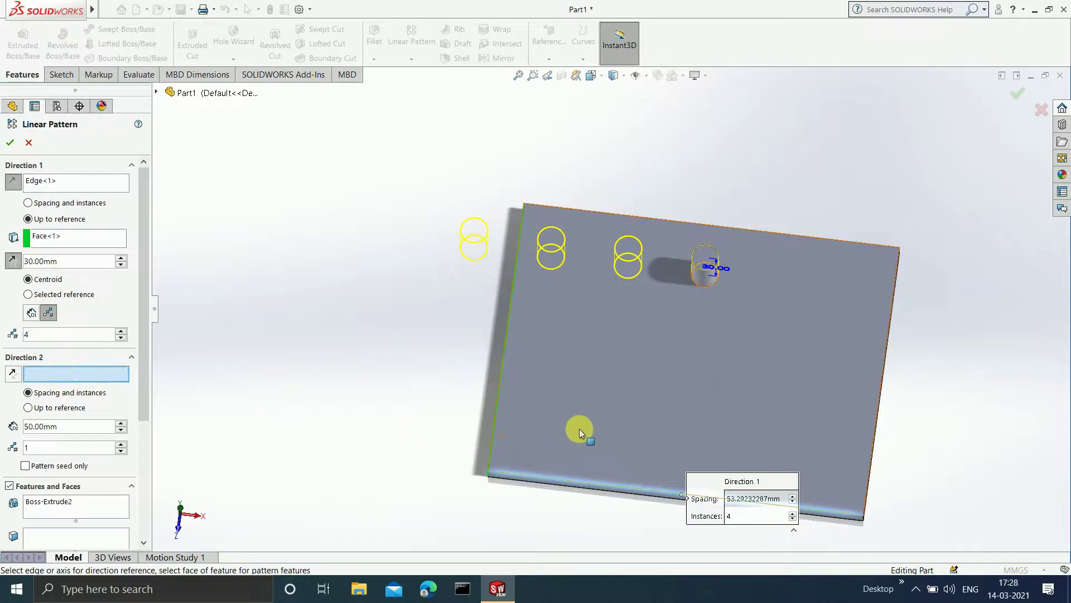
scroll(579, 429, up, 2)
middle_drag(564, 450, 584, 356)
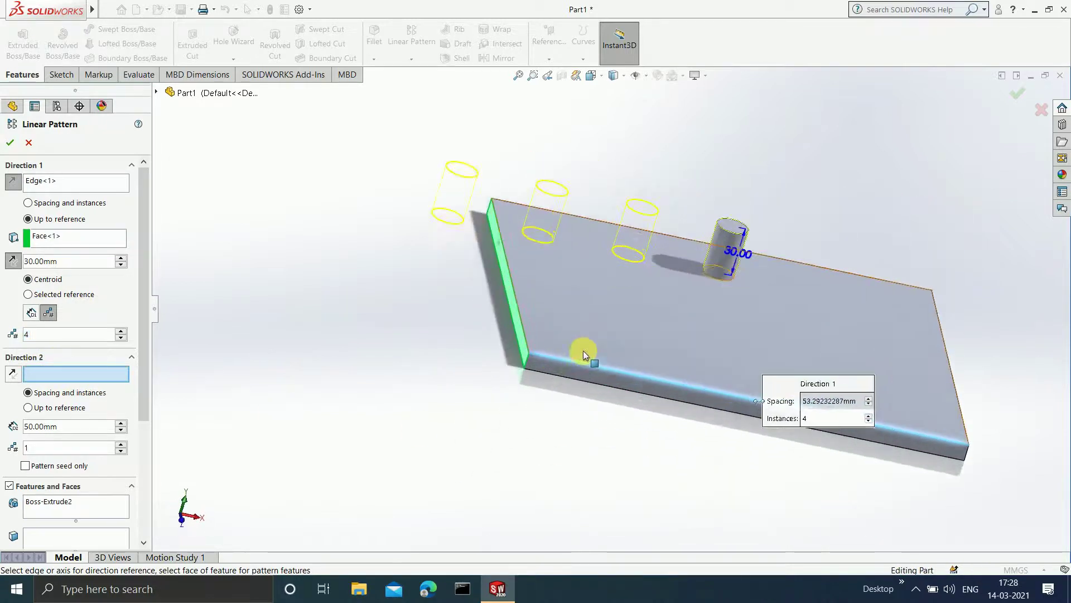
scroll(584, 356, down, 4)
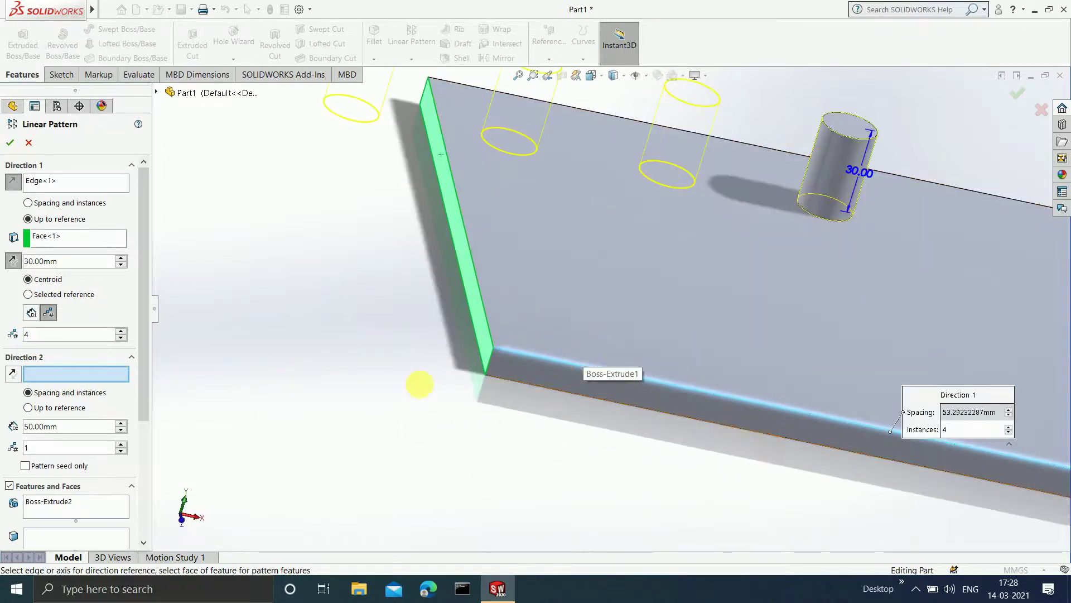
click(488, 360)
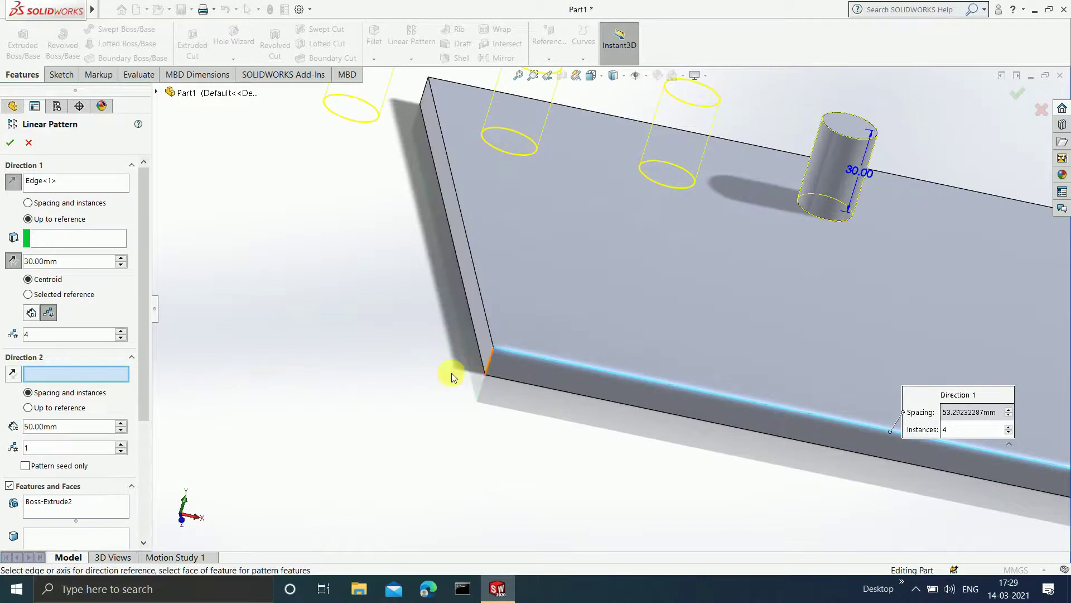
click(490, 363)
mouse_move(550, 315)
middle_down()
mouse_move(535, 340)
mouse_move(574, 286)
mouse_move(533, 337)
mouse_move(526, 330)
mouse_move(562, 302)
middle_up()
scroll(516, 353, down, 3)
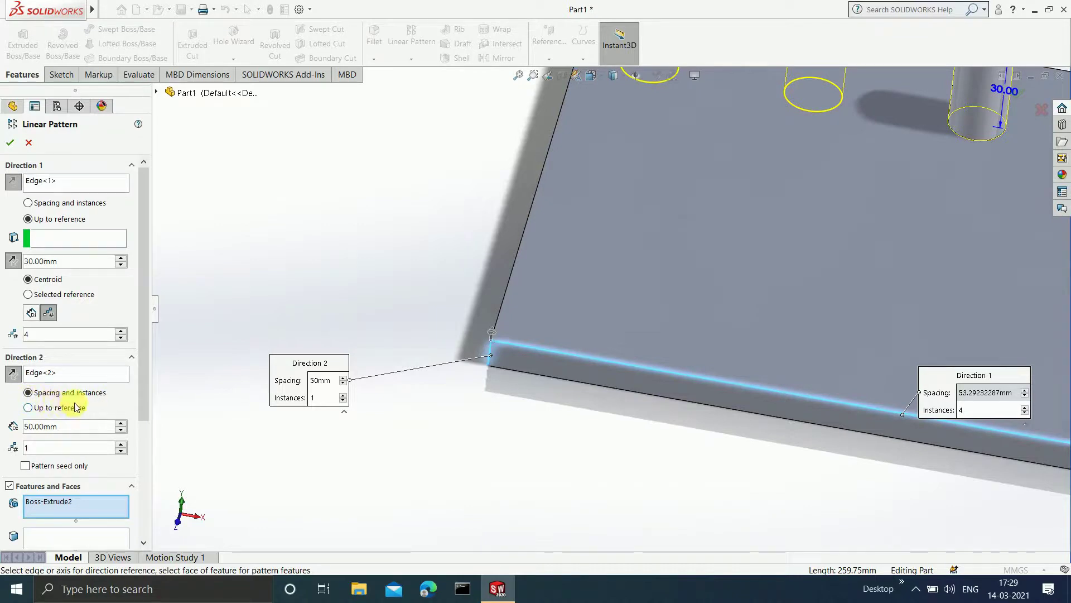
Step: Set Direction 2 to a spacing of 20 mm with 3 instances
double_click(69, 426)
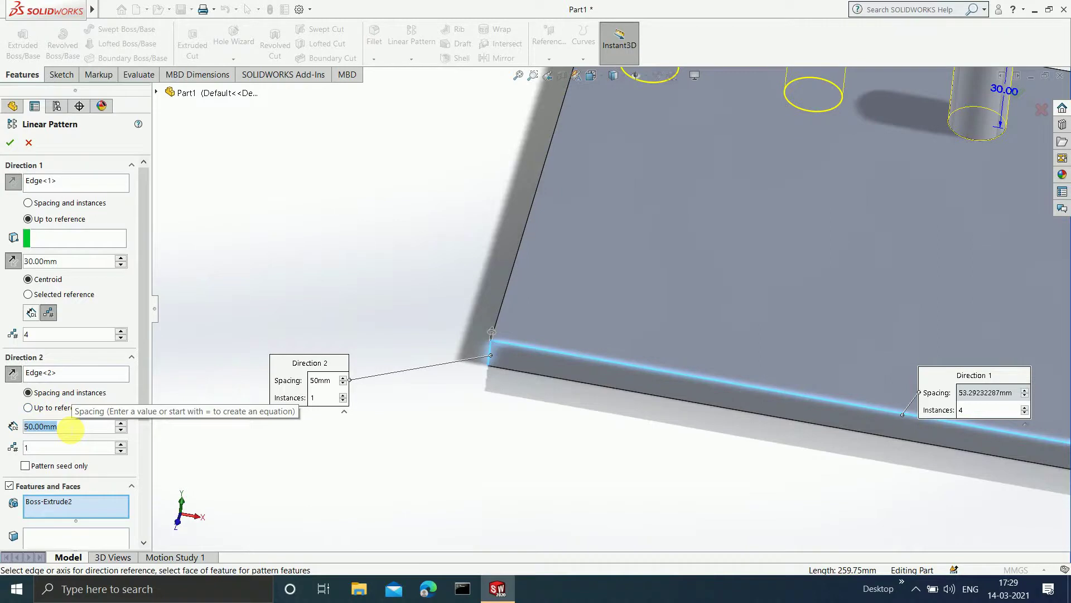
text(20)
key(Return)
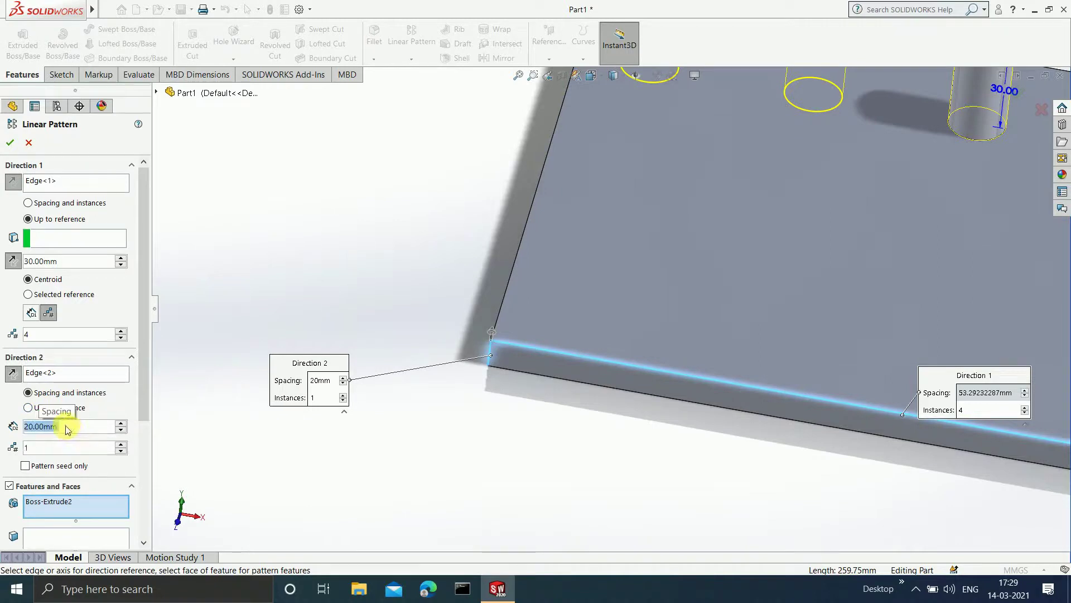
click(60, 448)
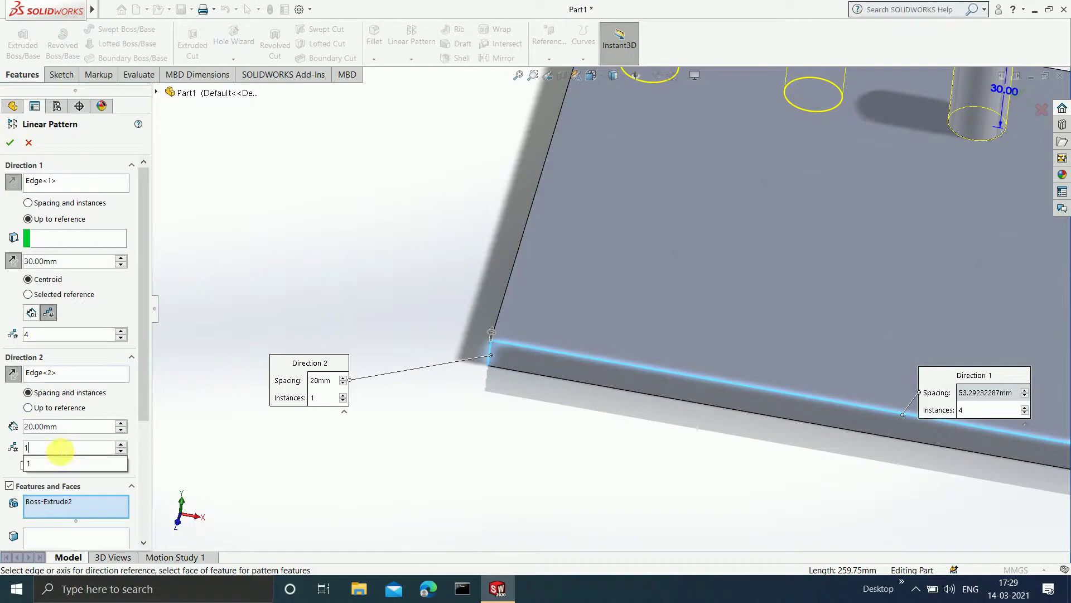
key(BackSpace)
text(3)
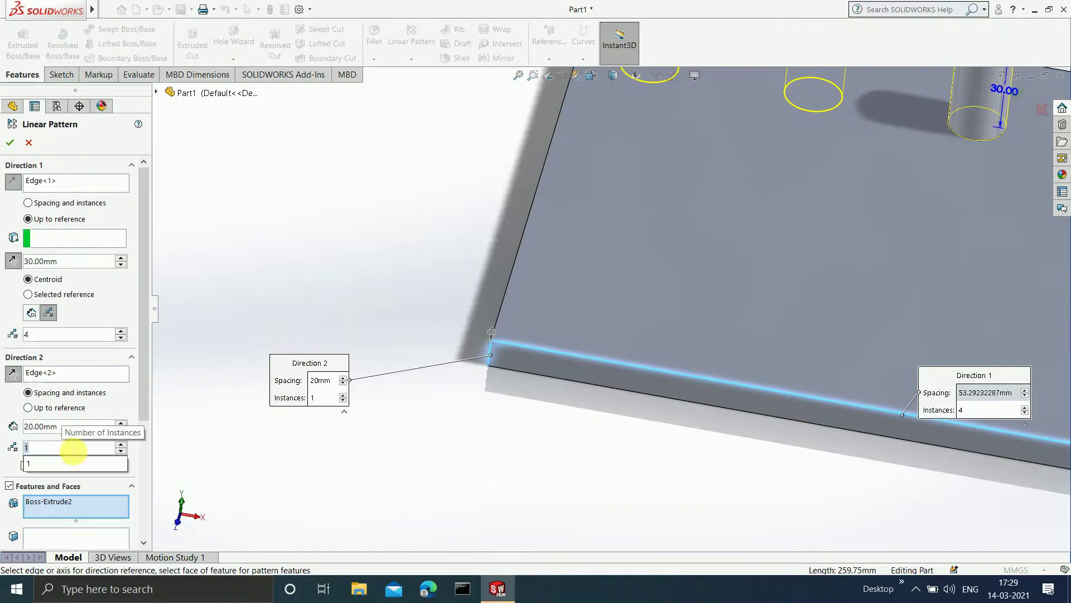
key(Return)
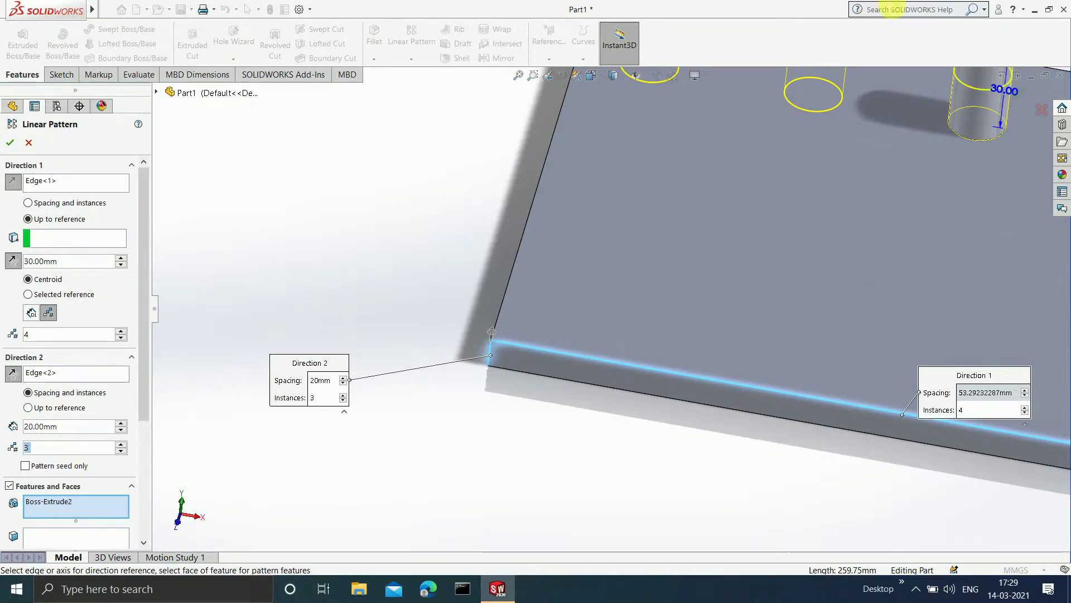
Step: Set the Direction 2 spacing to 60 mm and inspect the stacked rows of bosses in the preview
scroll(925, 188, up, 3)
scroll(738, 223, down, 2)
scroll(591, 251, up, 2)
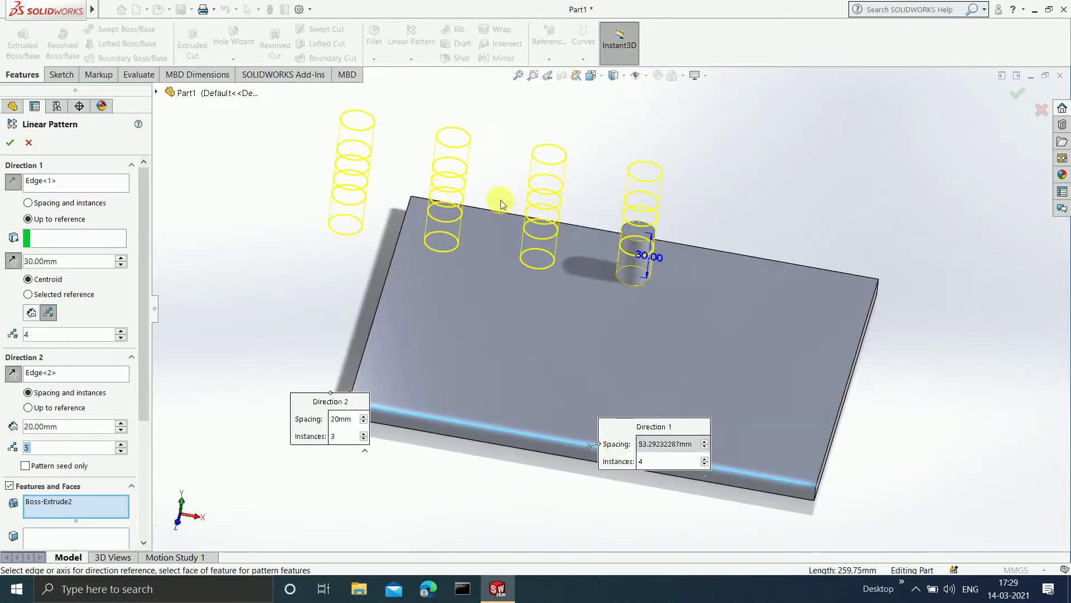
scroll(491, 189, down, 2)
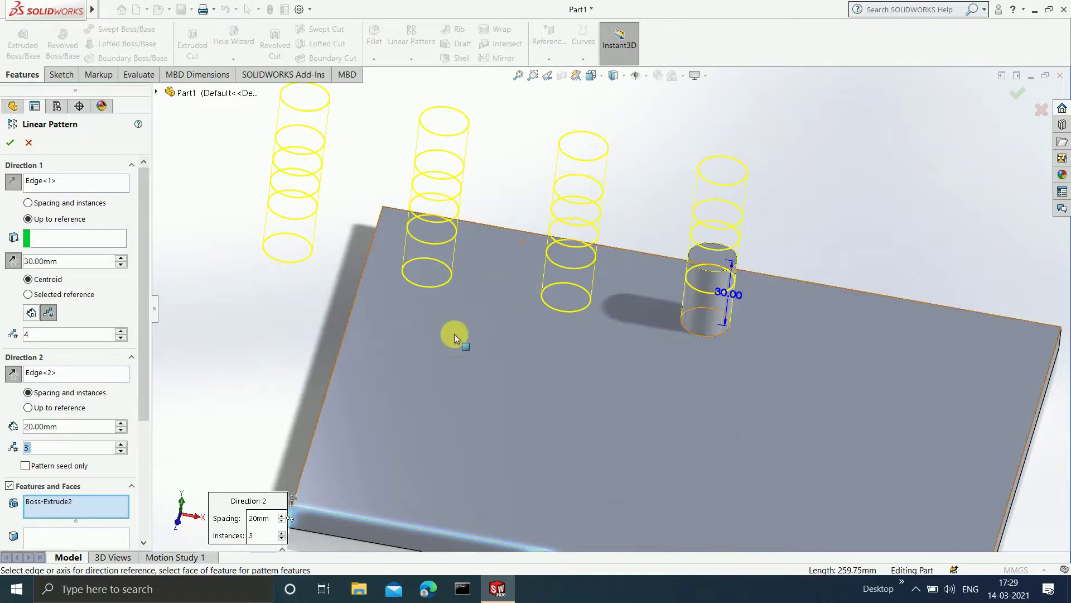
scroll(455, 335, up, 3)
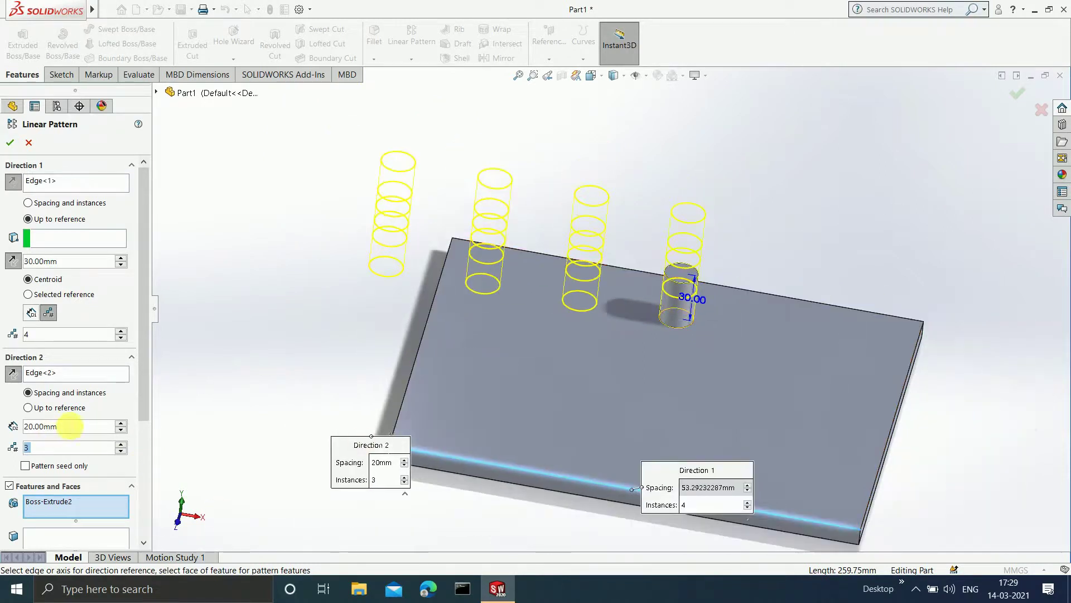
double_click(68, 427)
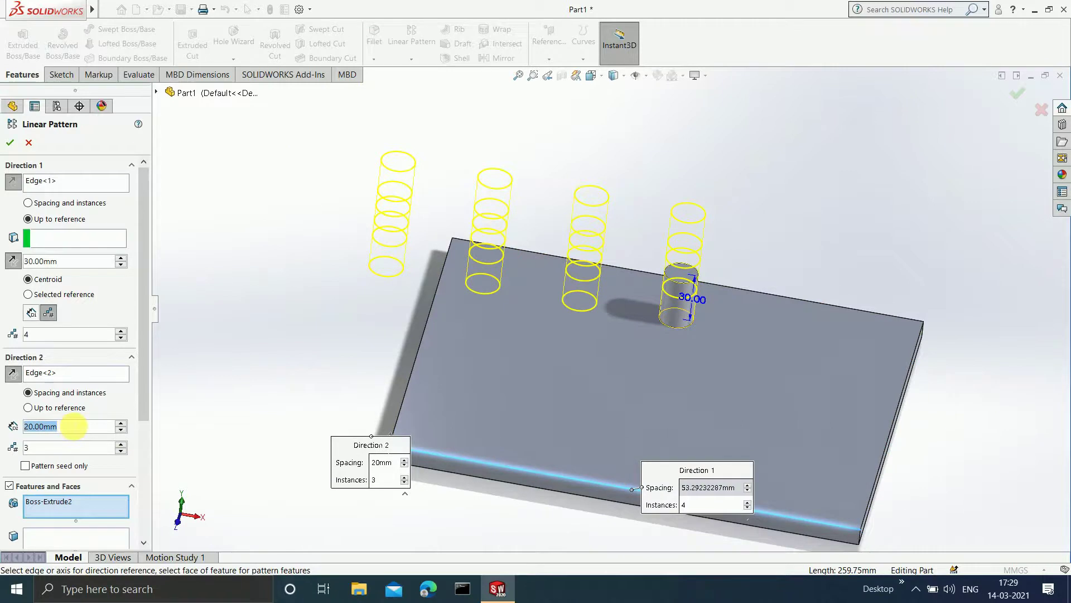
text(60)
key(Return)
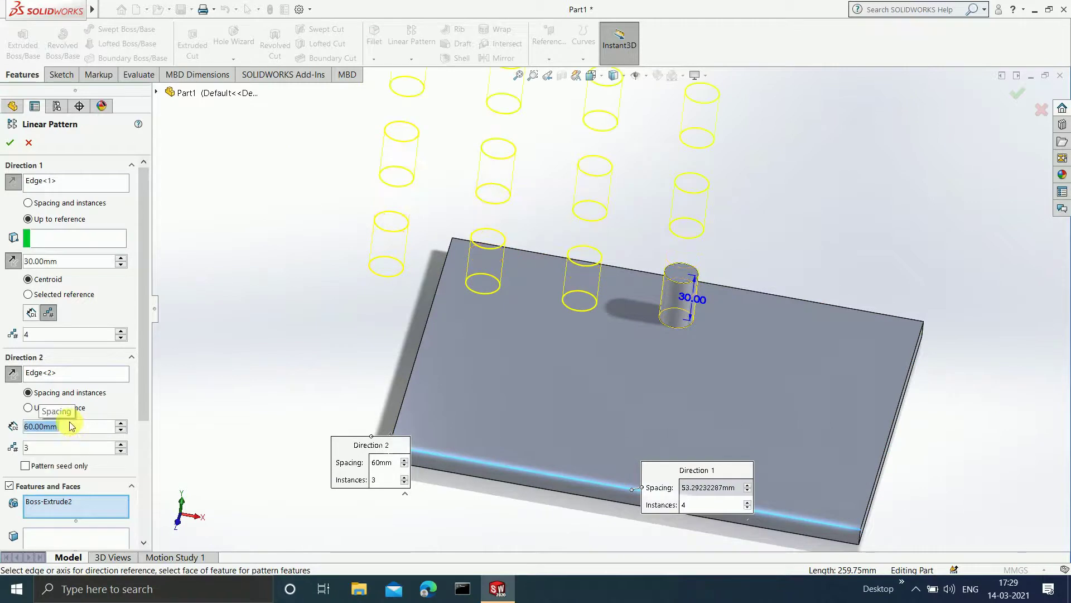
middle_drag(629, 140, 630, 212)
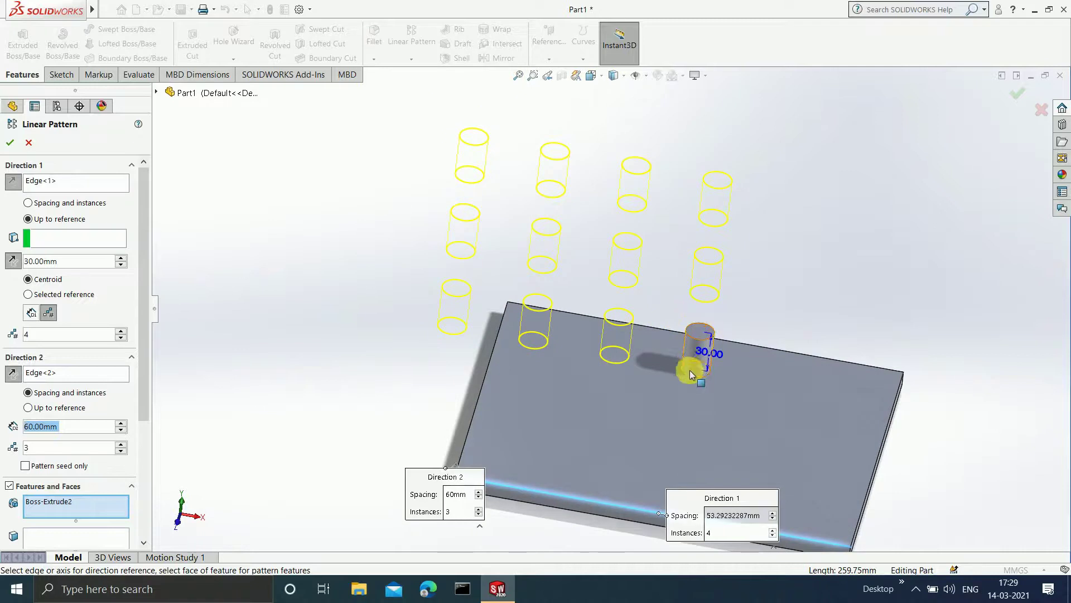
Step: Limit Direction 2 to Pattern seed only and accept the linear pattern
drag(144, 390, 138, 446)
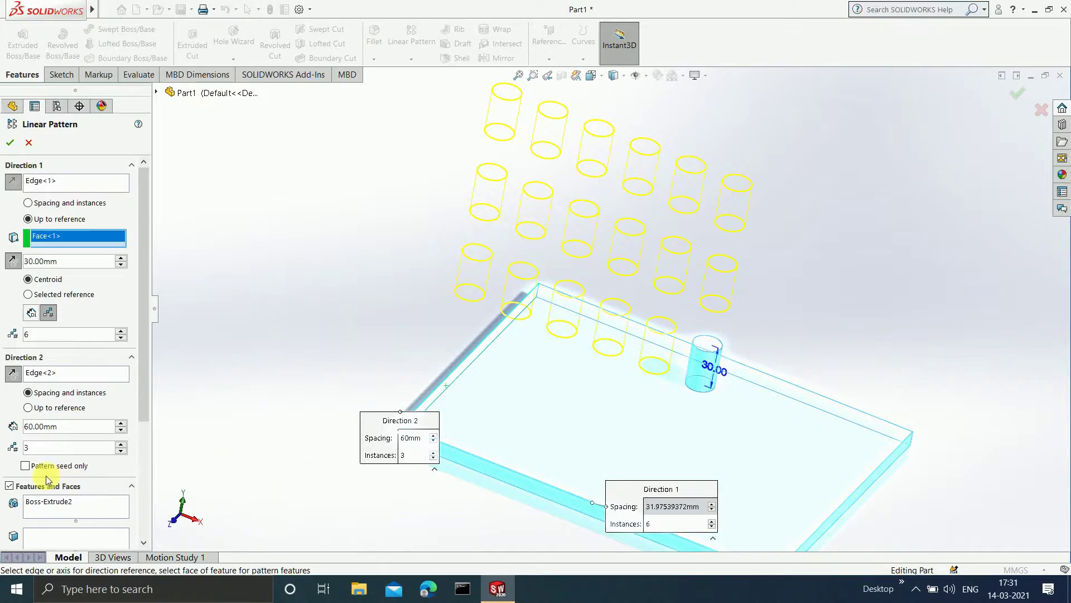
click(25, 466)
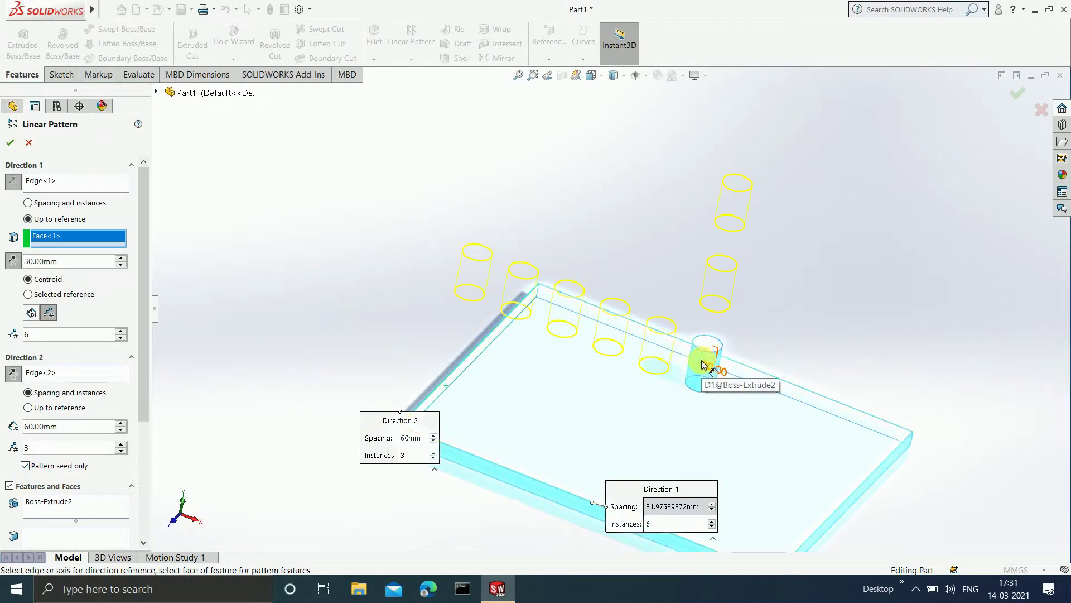
scroll(702, 362, down, 2)
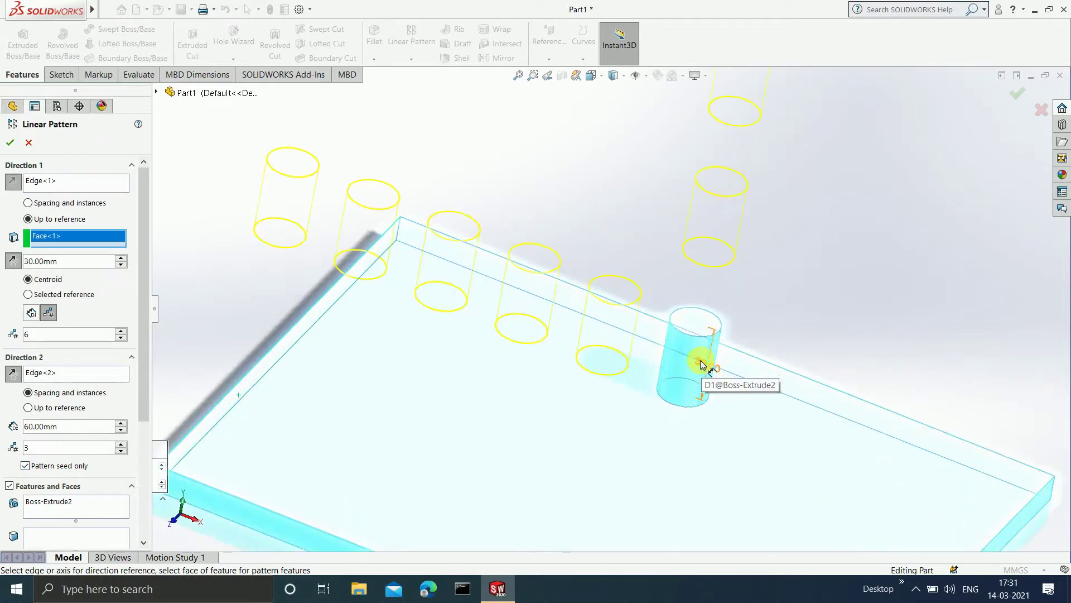
scroll(695, 344, down, 1)
scroll(705, 226, up, 2)
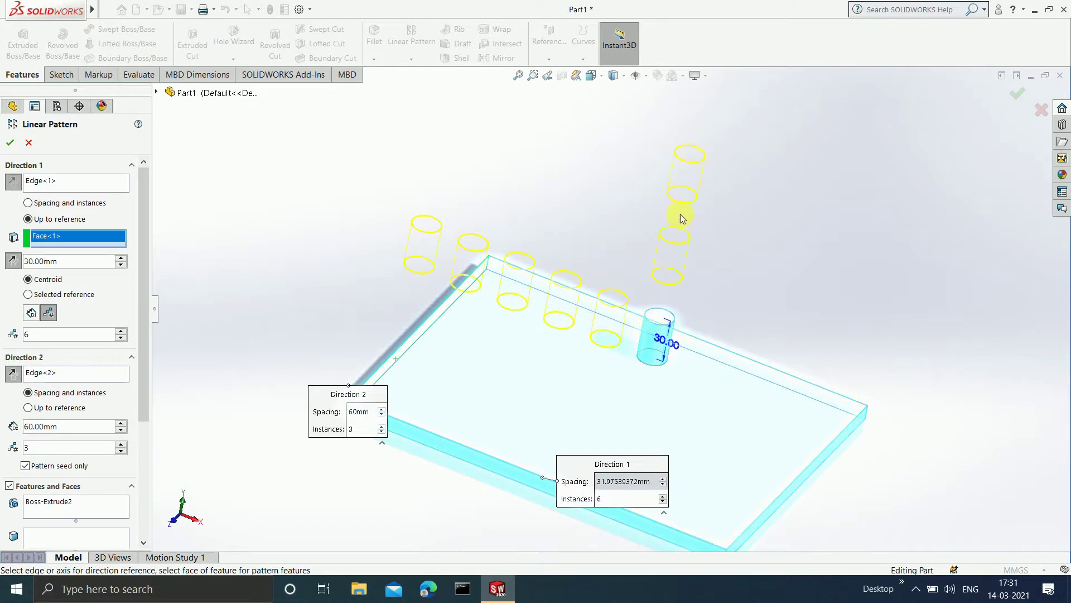
scroll(141, 397, down, 1)
scroll(140, 397, down, 2)
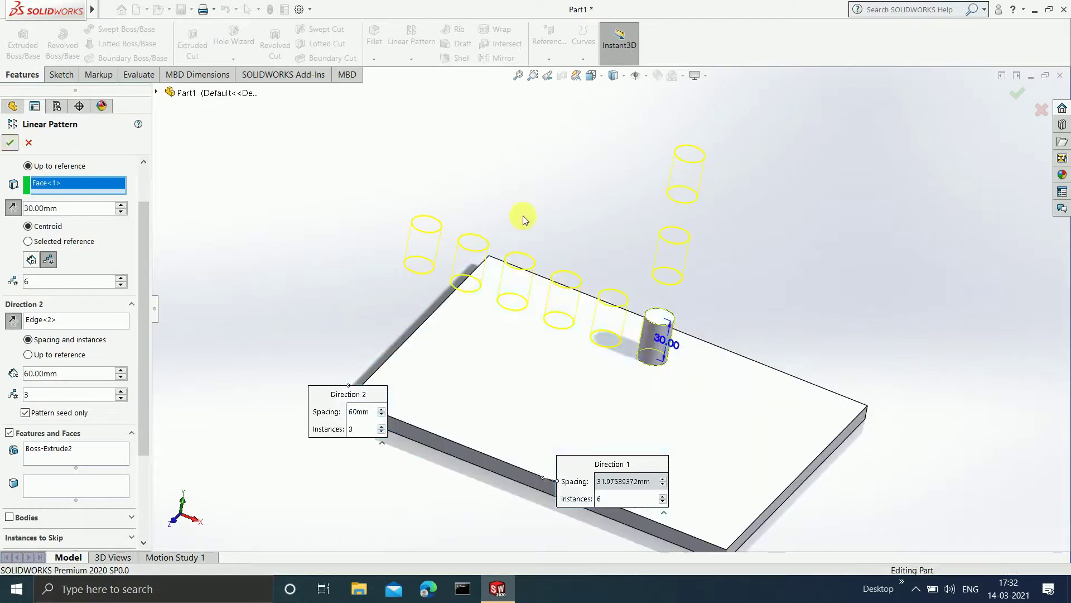
scroll(608, 306, up, 2)
scroll(622, 306, down, 3)
scroll(632, 309, up, 2)
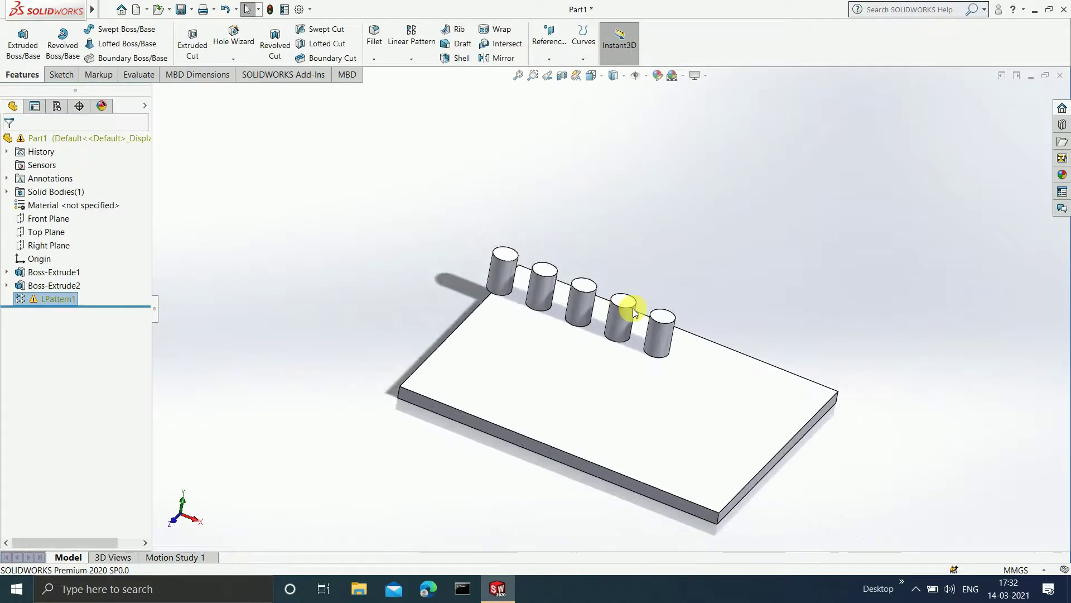
scroll(634, 312, down, 2)
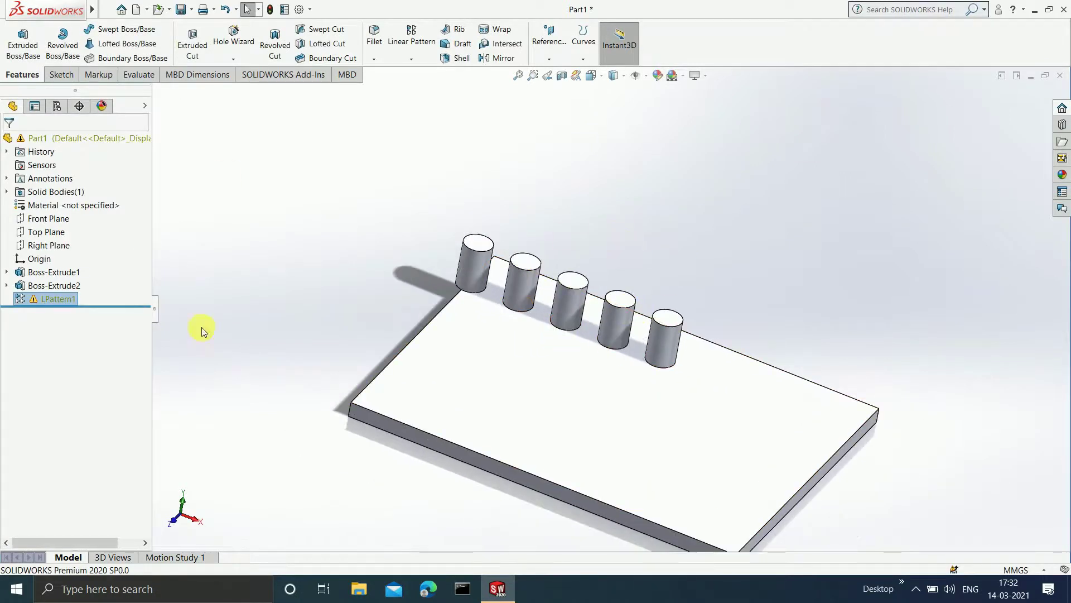
Step: Read the warning on the linear pattern feature and inspect the patterned bosses on the plate
right_click(51, 299)
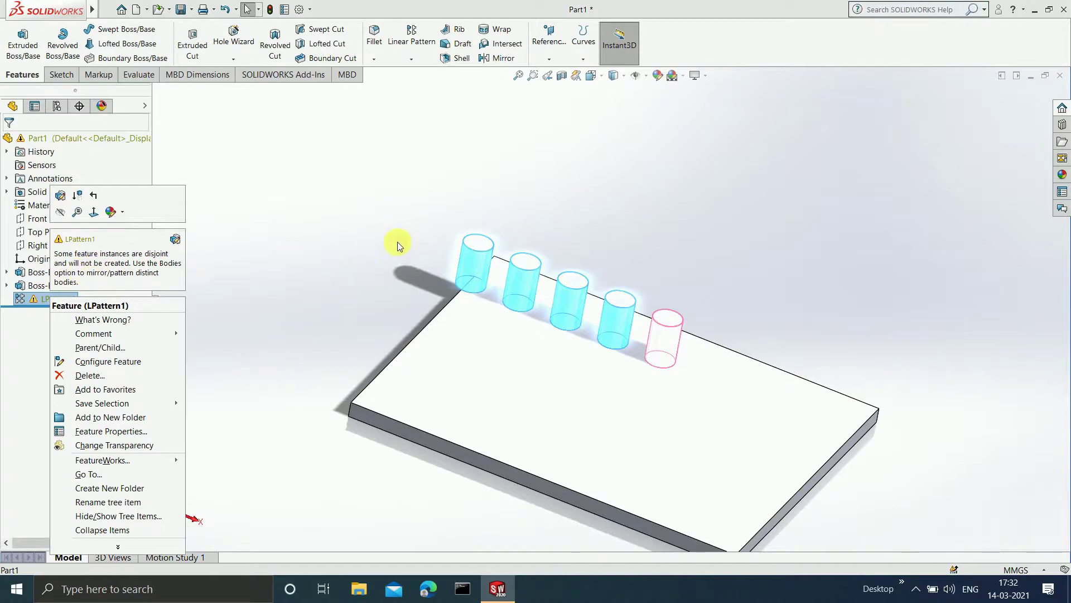
click(383, 233)
middle_drag(718, 276, 639, 372)
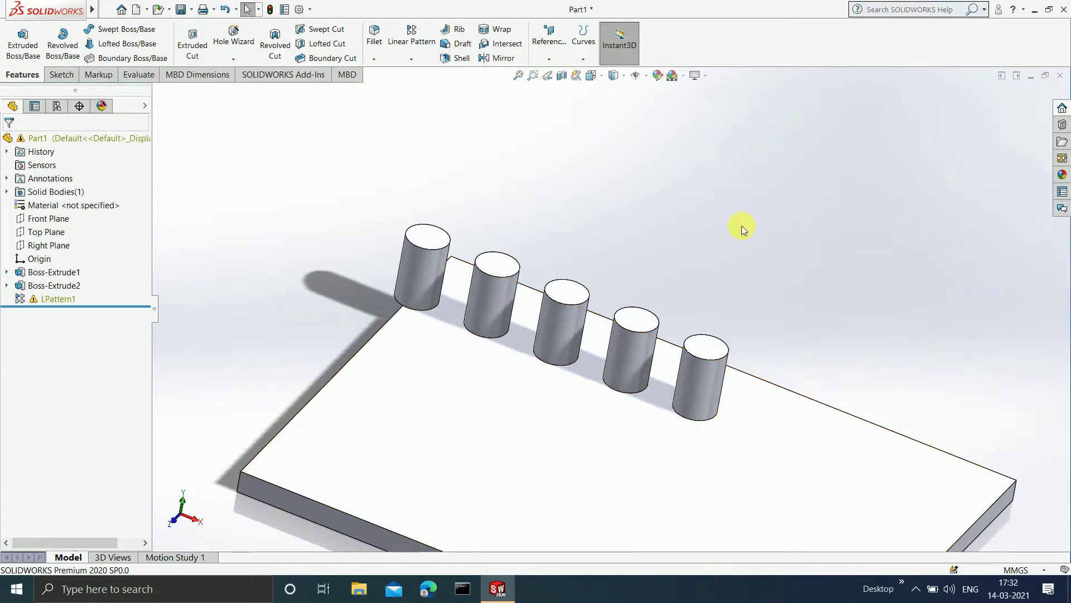
scroll(691, 310, up, 1)
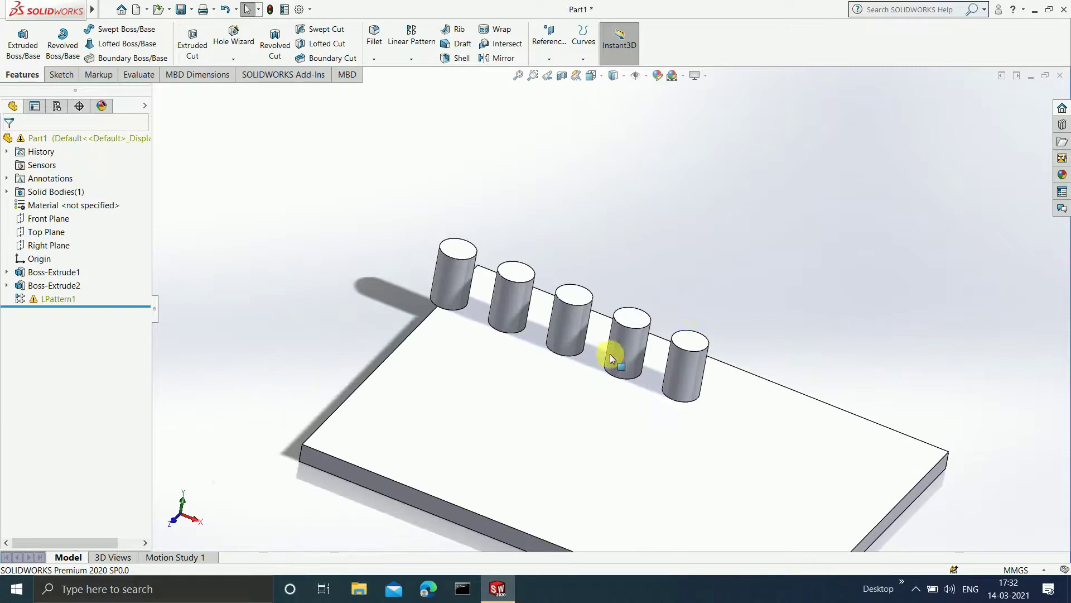
scroll(432, 295, up, 2)
scroll(434, 291, down, 3)
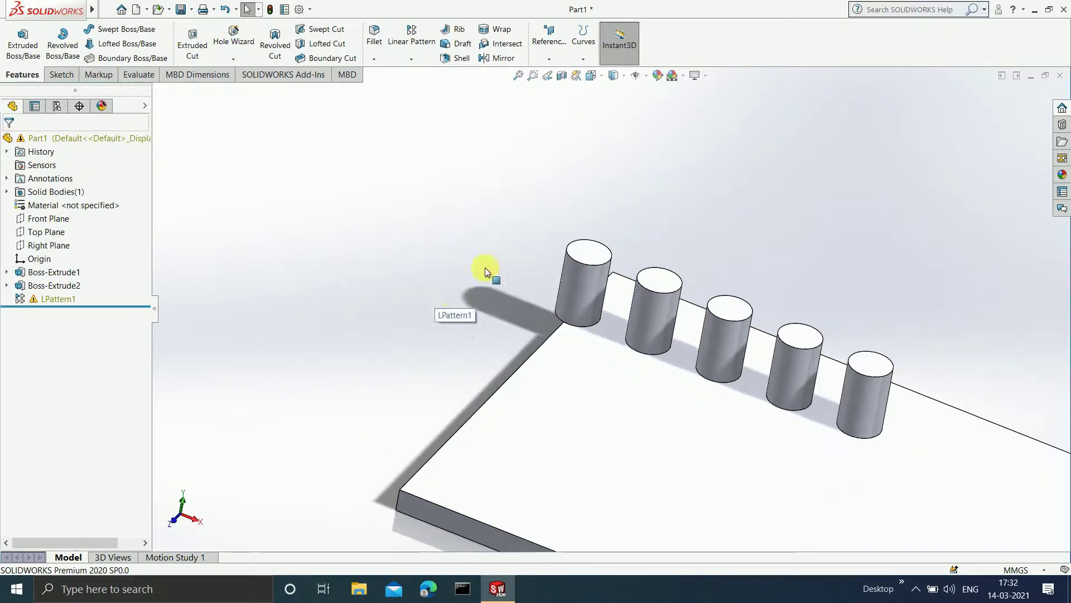
click(551, 422)
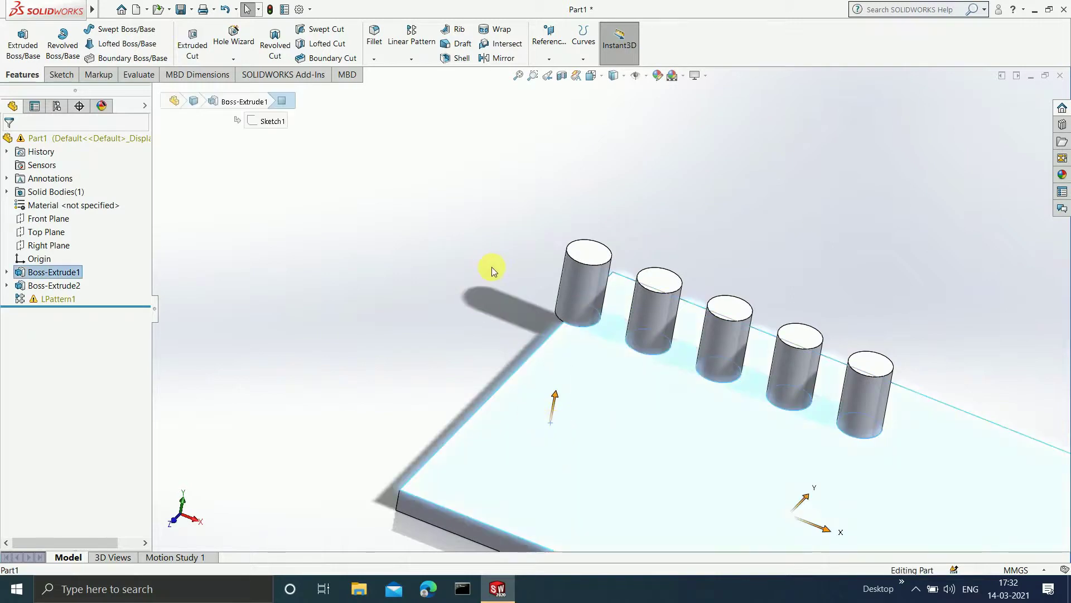
scroll(605, 354, up, 3)
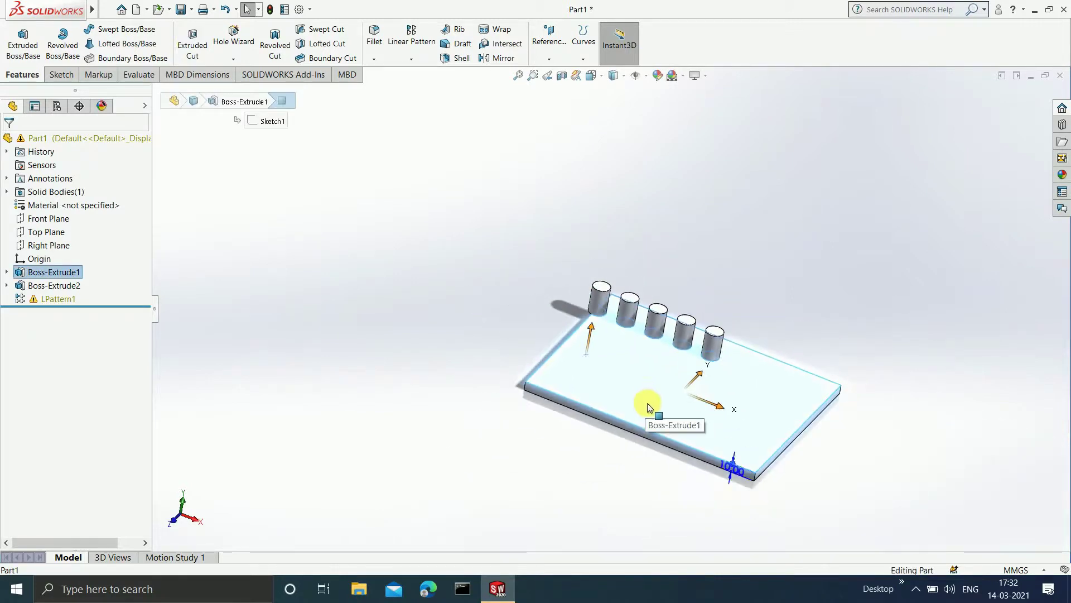
scroll(698, 374, down, 2)
click(781, 260)
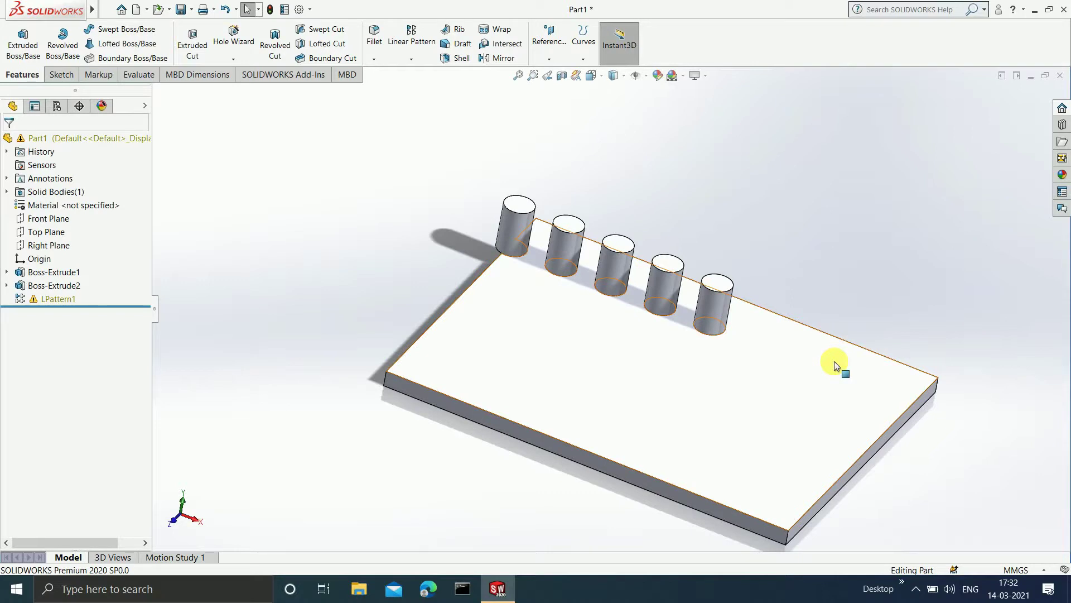
Step: Edit the linear pattern and add instances (6, 1), (1, 2) and (1, 3) off the plate to Instances to Skip
click(45, 299)
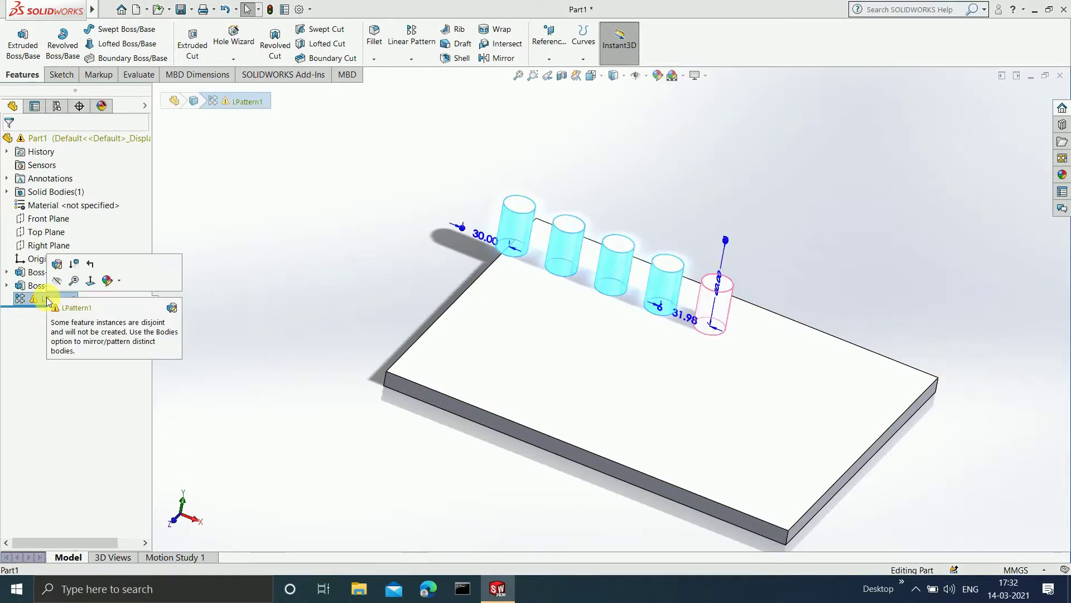
click(57, 265)
scroll(602, 306, down, 2)
drag(143, 420, 143, 503)
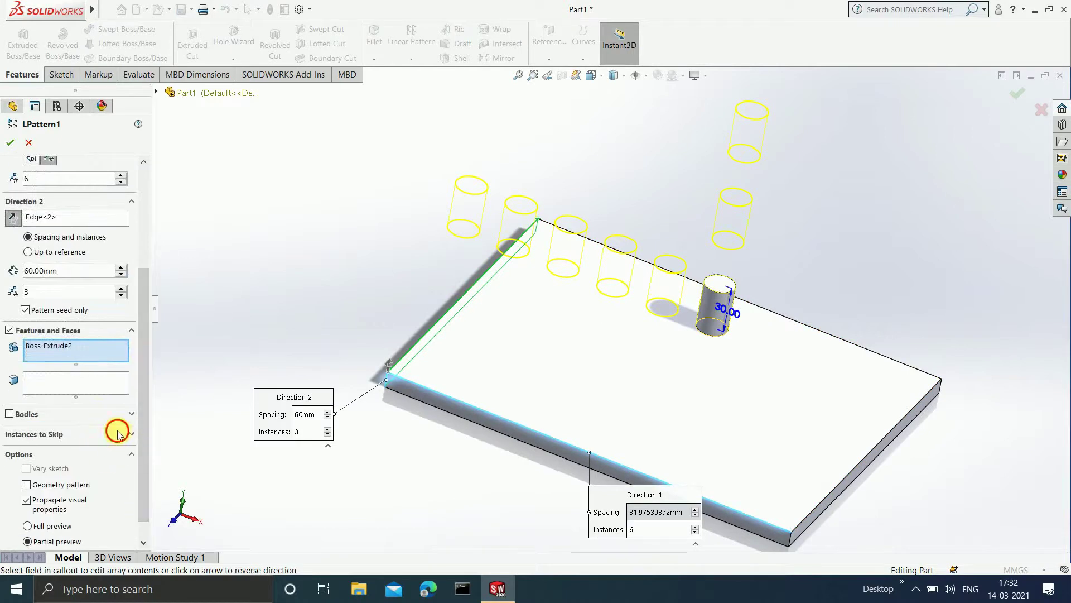
click(118, 434)
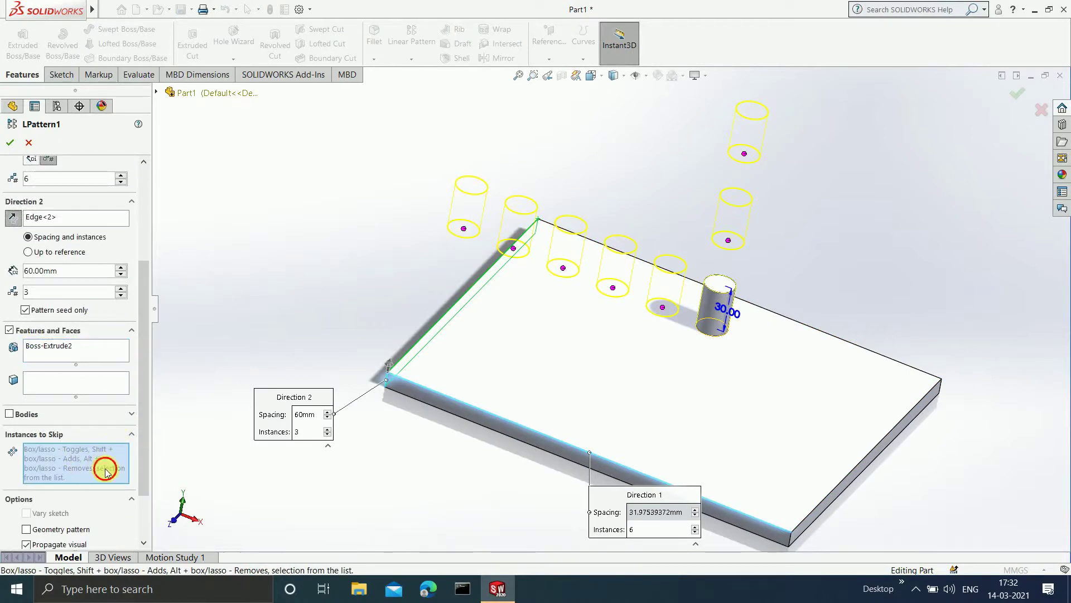
click(469, 232)
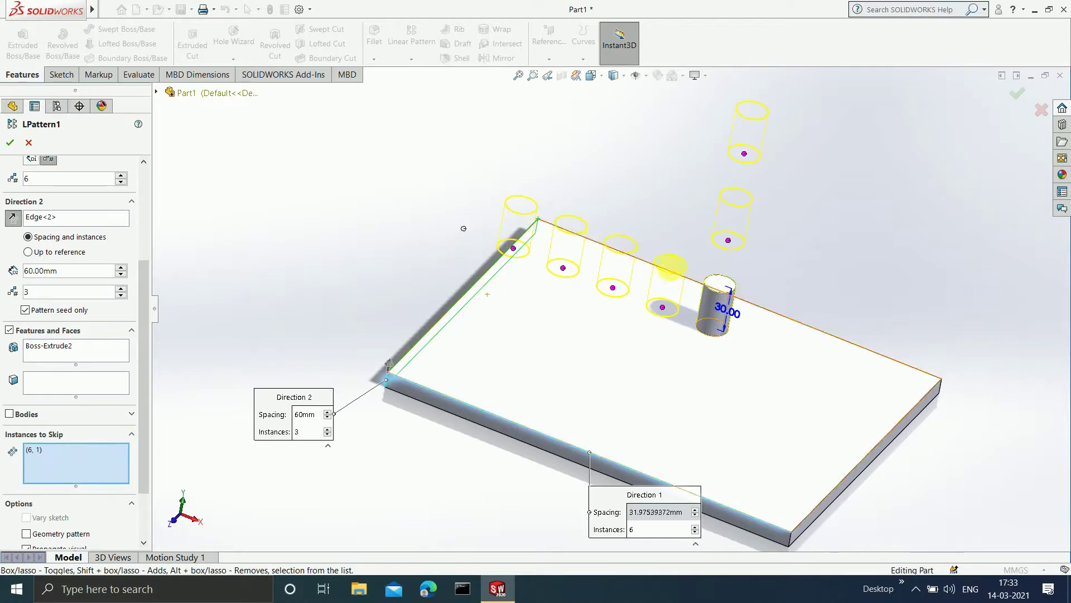
click(745, 153)
key(shift+z)
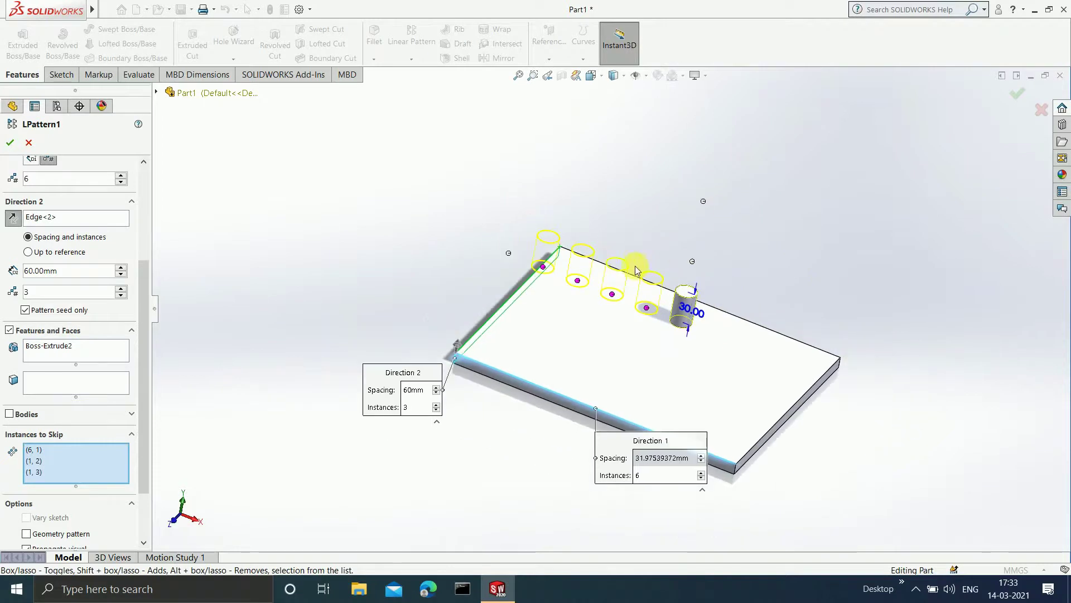
Step: Inspect the preview of the remaining row of bosses and accept the edited linear pattern
scroll(748, 212, down, 2)
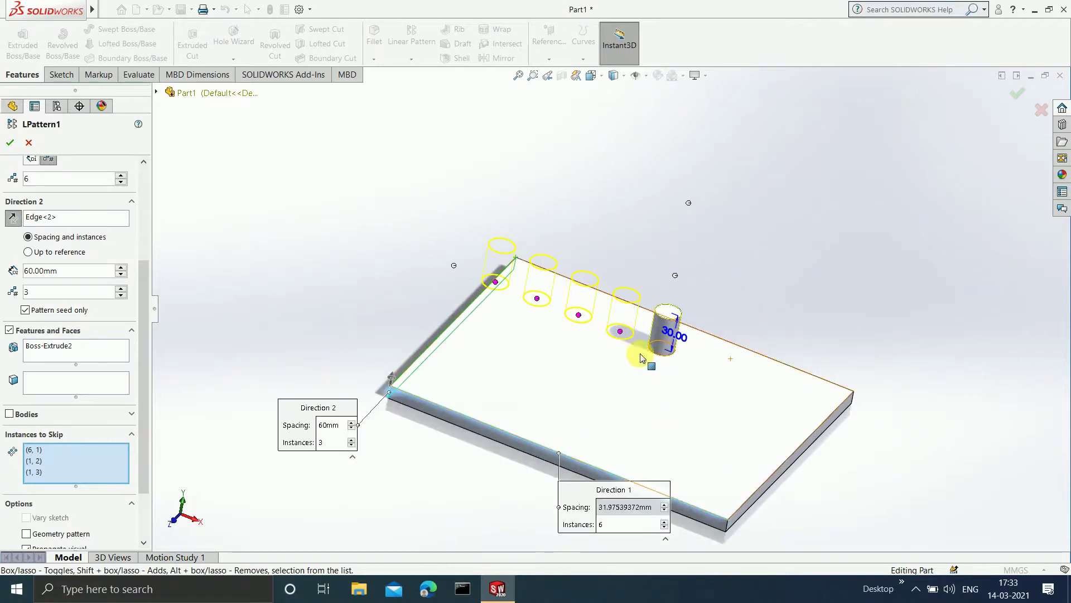
scroll(517, 276, down, 2)
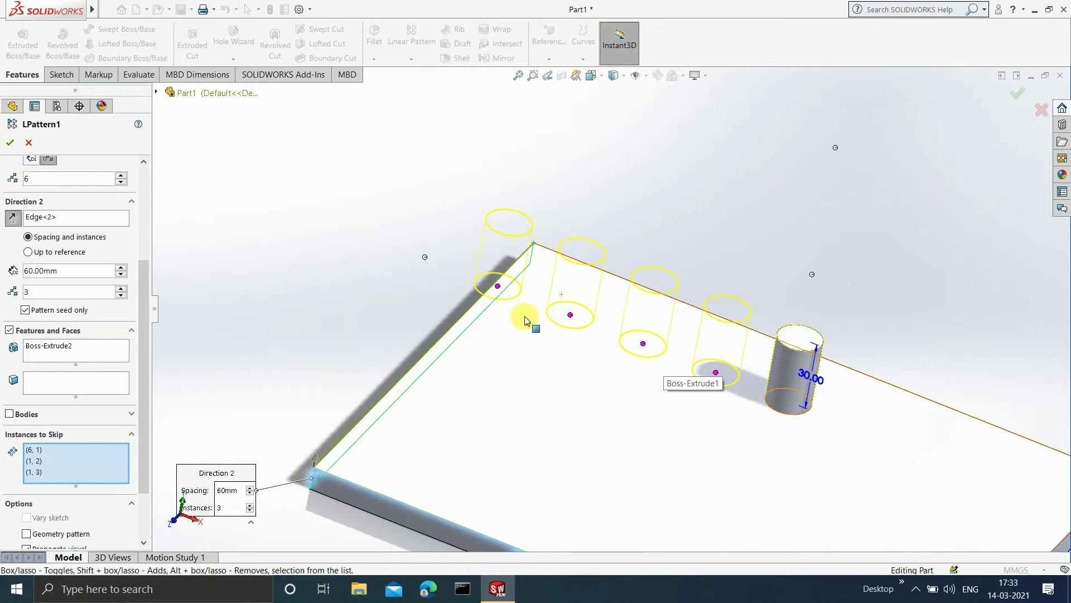
scroll(584, 382, up, 3)
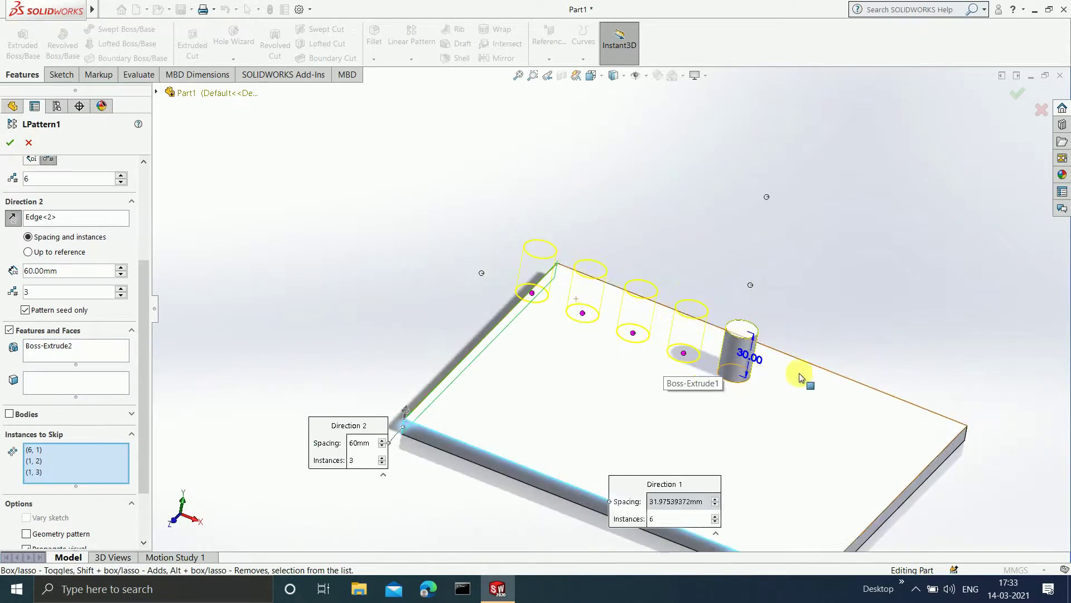
click(1018, 98)
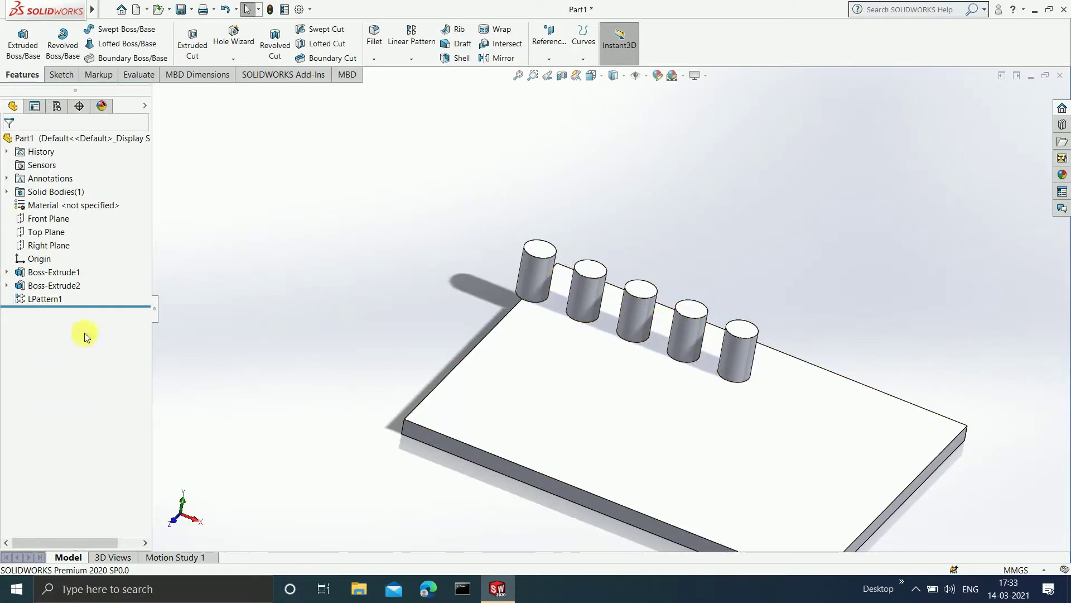
Step: Delete the linear pattern feature from the part, keeping the original plate and cylindrical boss
mouse_move(56, 305)
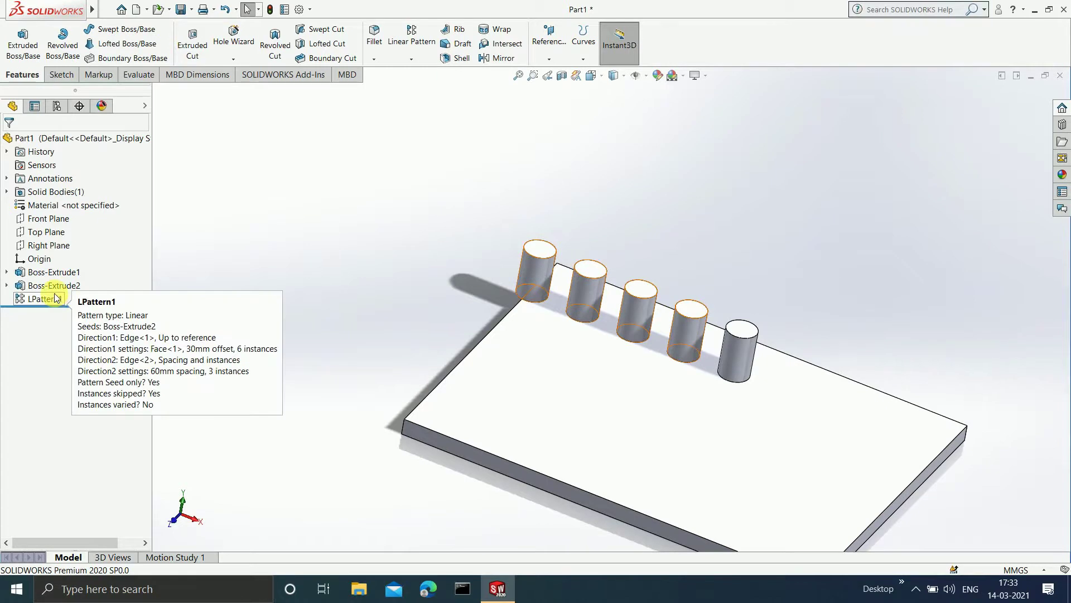
click(54, 300)
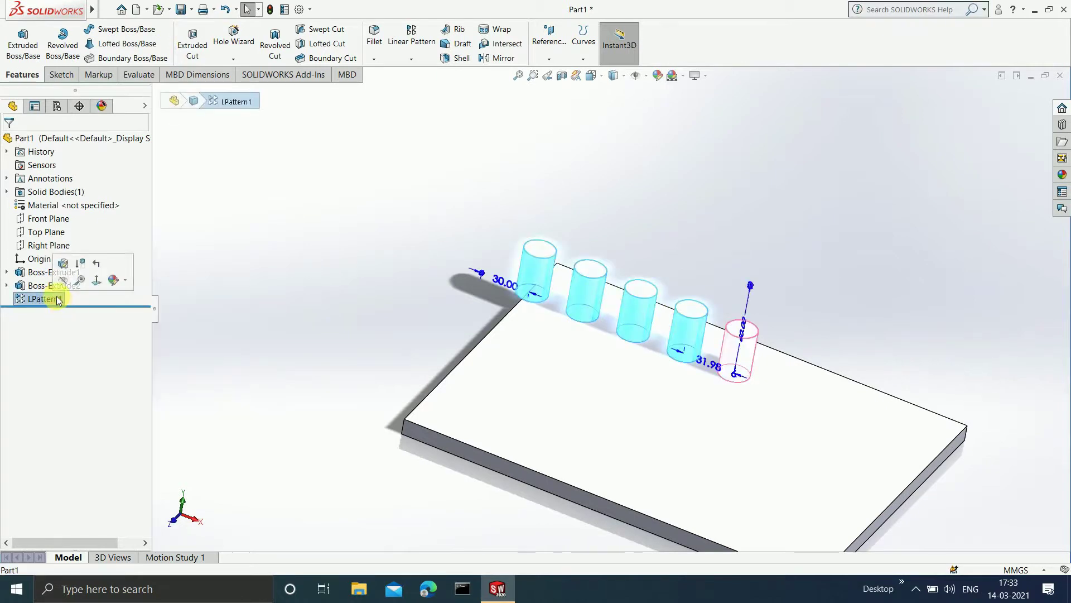
right_click(56, 297)
click(85, 359)
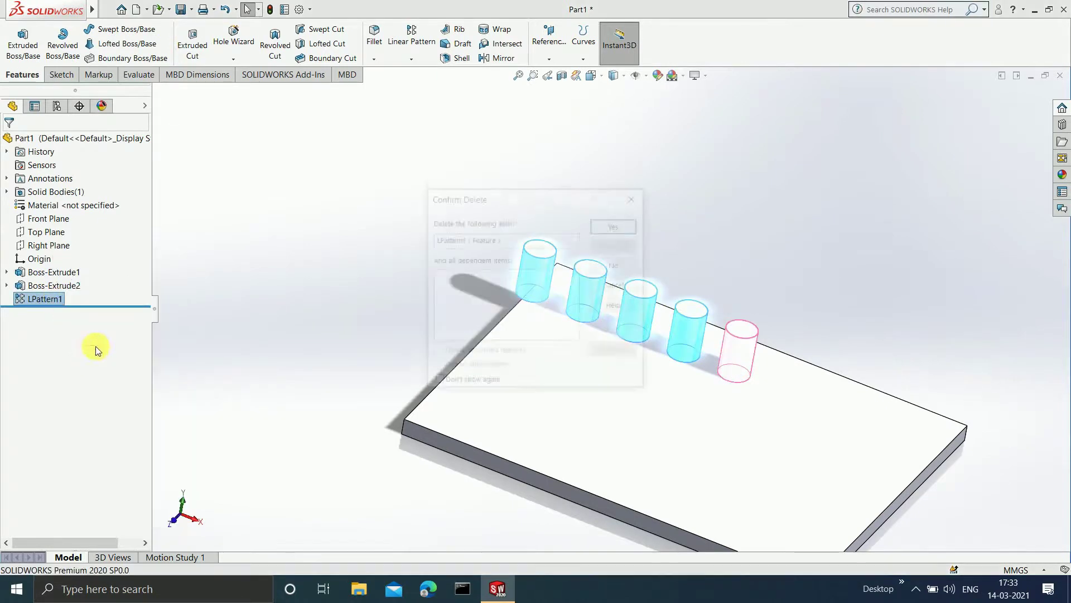
click(620, 221)
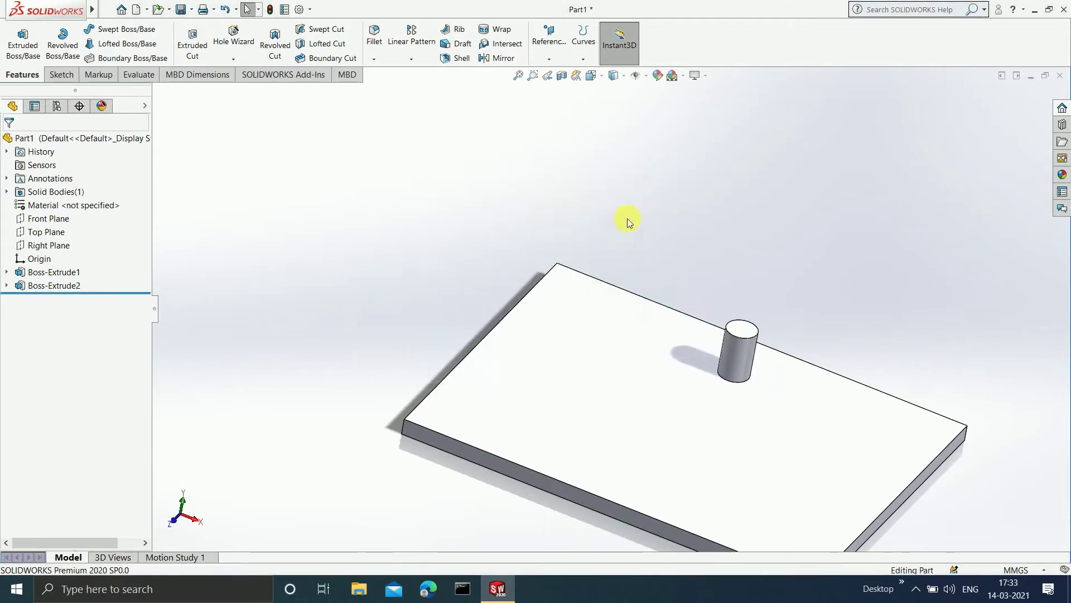
Step: Start a new linear pattern with the plate's long front edge as Direction 1
middle_drag(797, 407, 635, 340)
scroll(635, 340, down, 1)
scroll(957, 346, down, 2)
scroll(586, 383, up, 2)
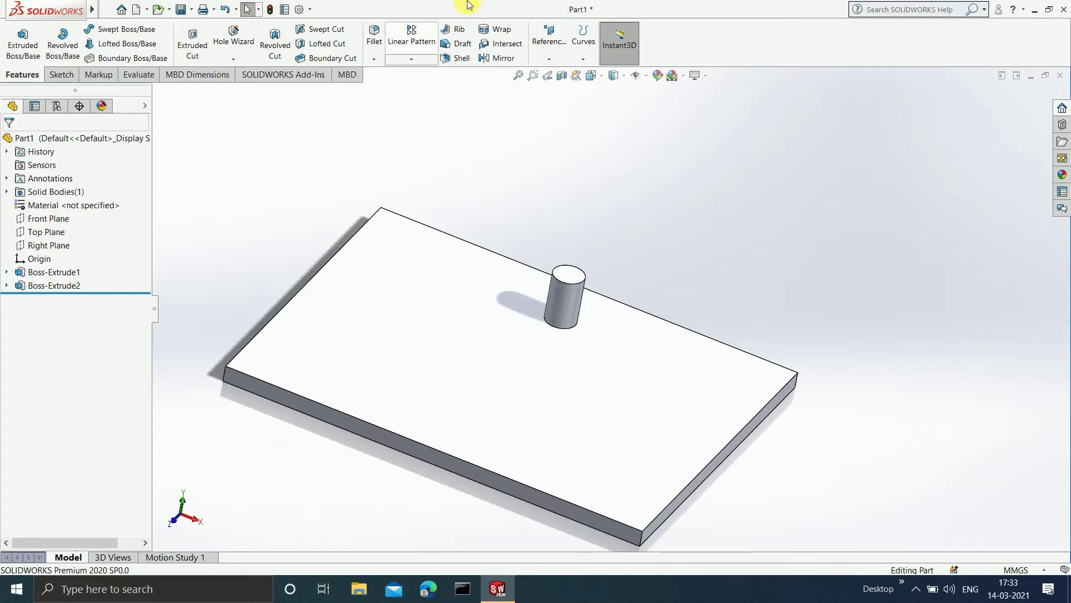
click(425, 46)
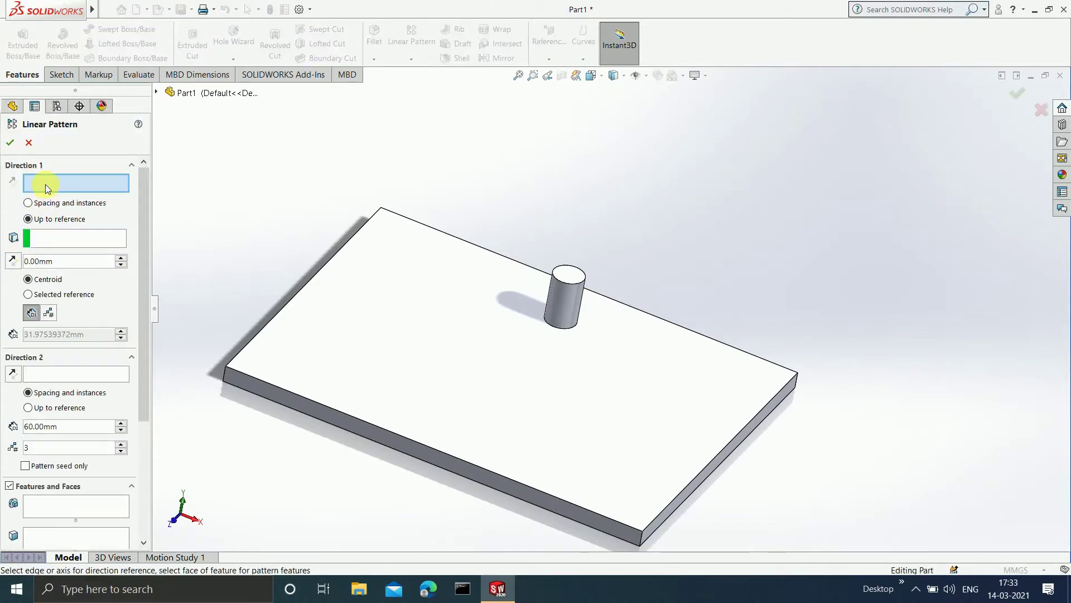
click(336, 409)
scroll(399, 312, up, 2)
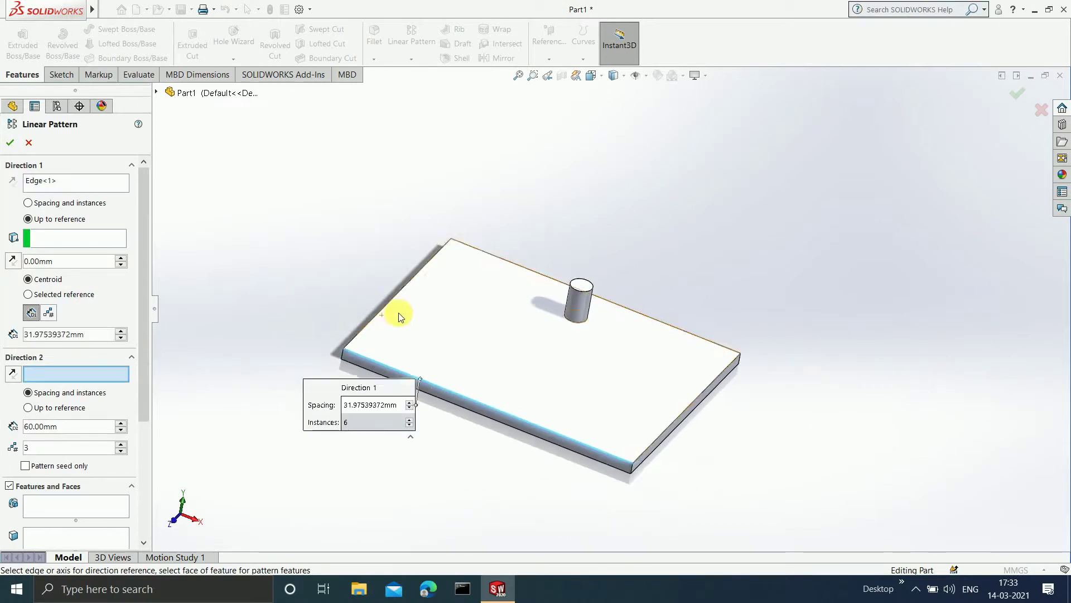
scroll(398, 312, down, 2)
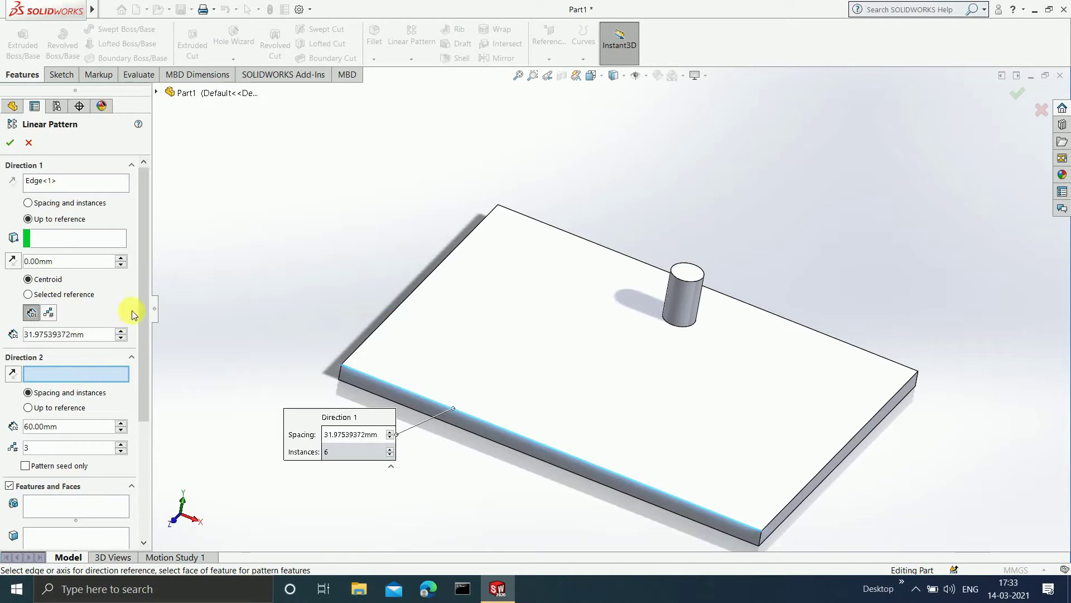
Step: Switch Direction 1 to Spacing and instances and set its instance count to 3
drag(144, 287, 144, 305)
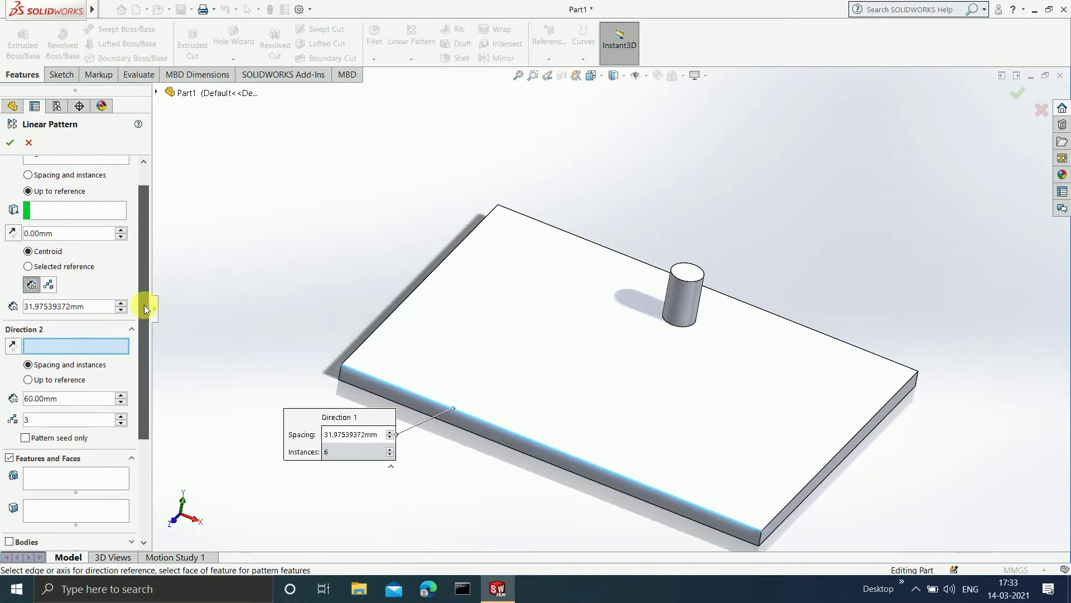
click(38, 175)
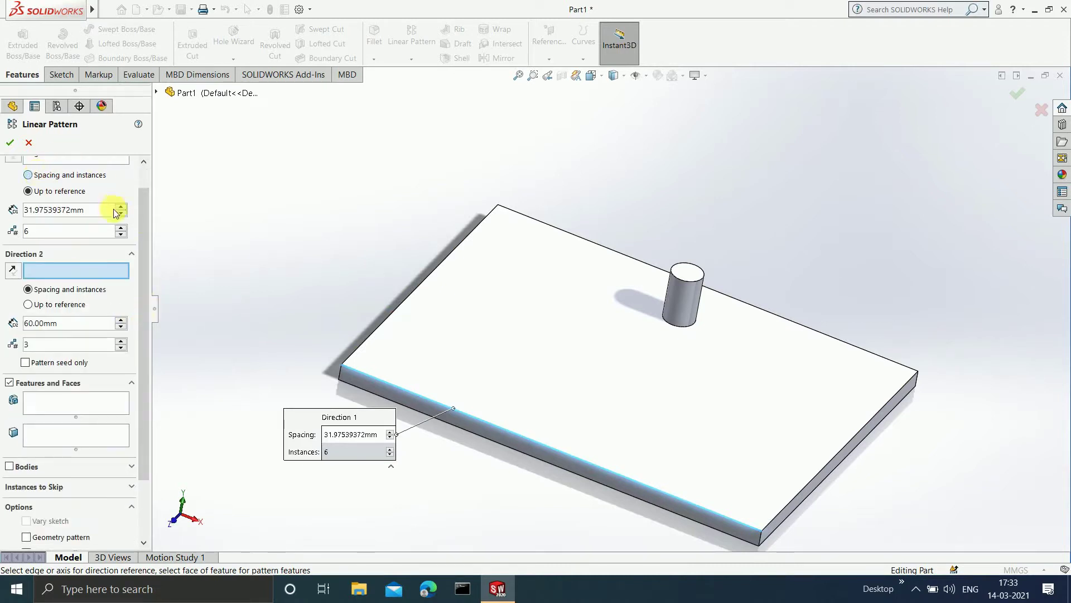
drag(144, 223, 146, 197)
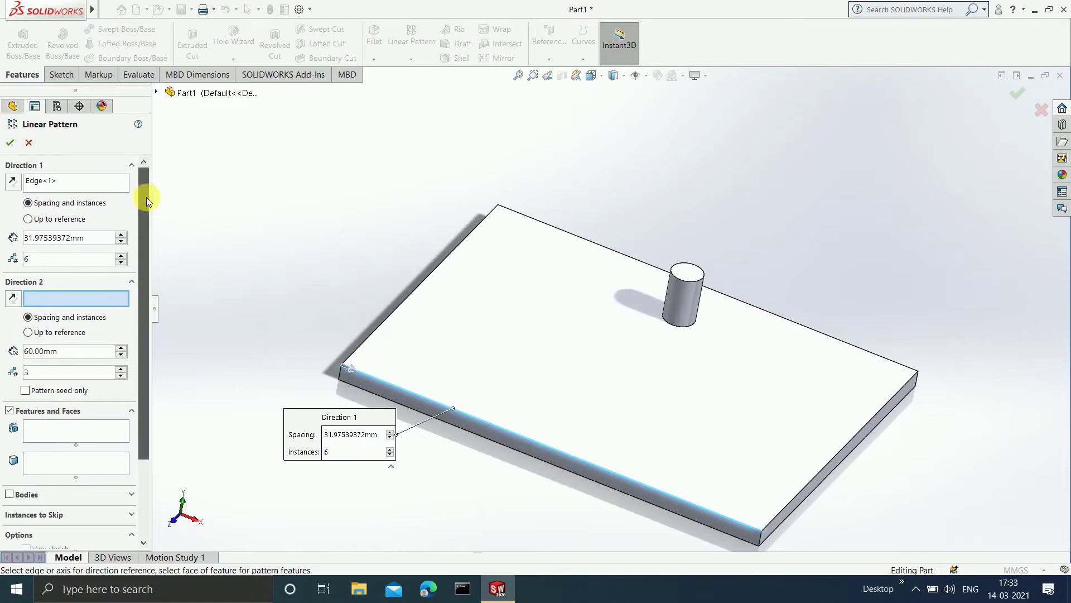
click(34, 259)
text(3)
key(Return)
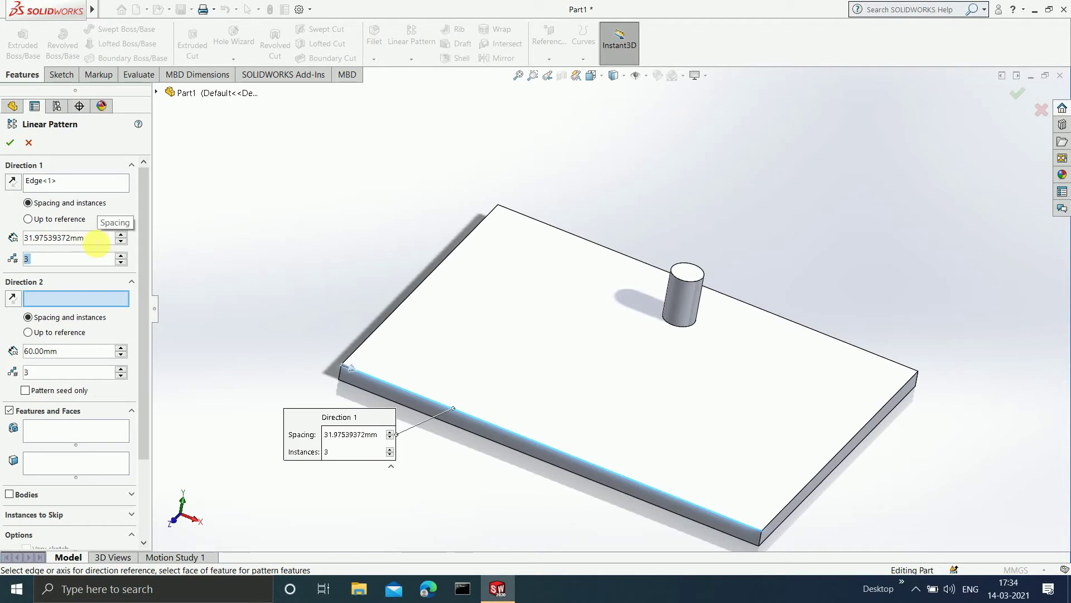
Step: Set the pattern to copy bodies and select the plate-and-boss body as the body to pattern
drag(143, 265, 94, 304)
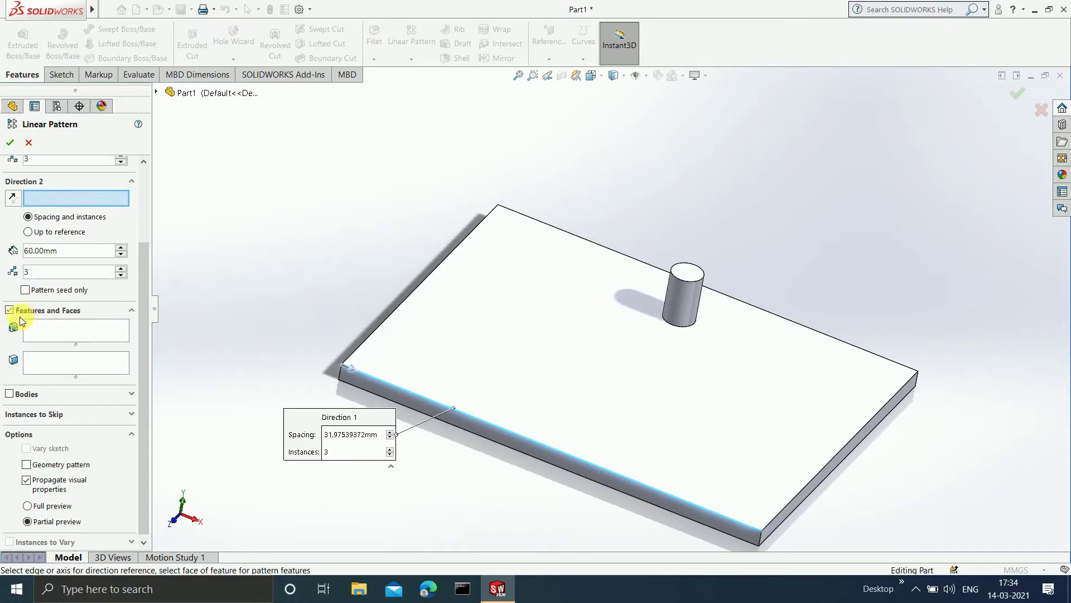
click(10, 394)
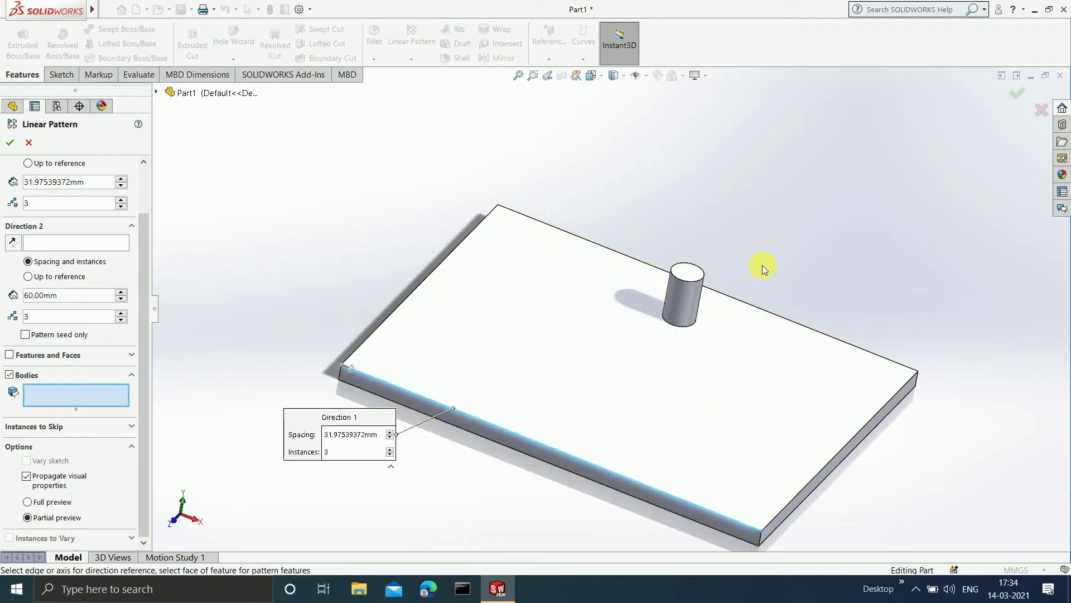
click(628, 329)
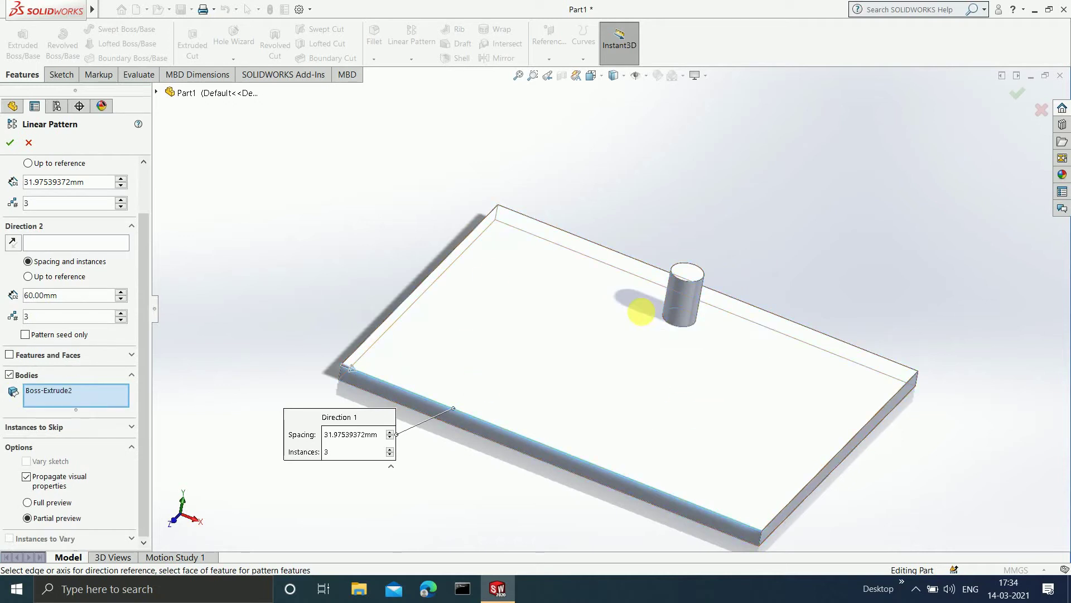
scroll(625, 328, up, 4)
middle_drag(604, 363, 597, 433)
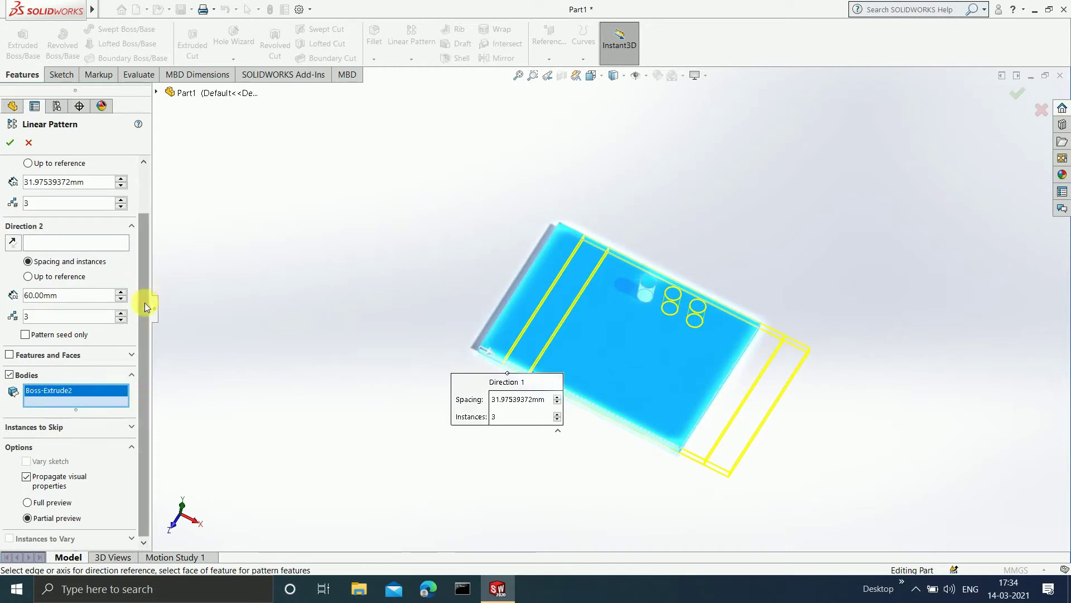
Step: Set the Direction 1 spacing to 200 mm and inspect the preview of the body copies
drag(145, 303, 149, 190)
click(106, 239)
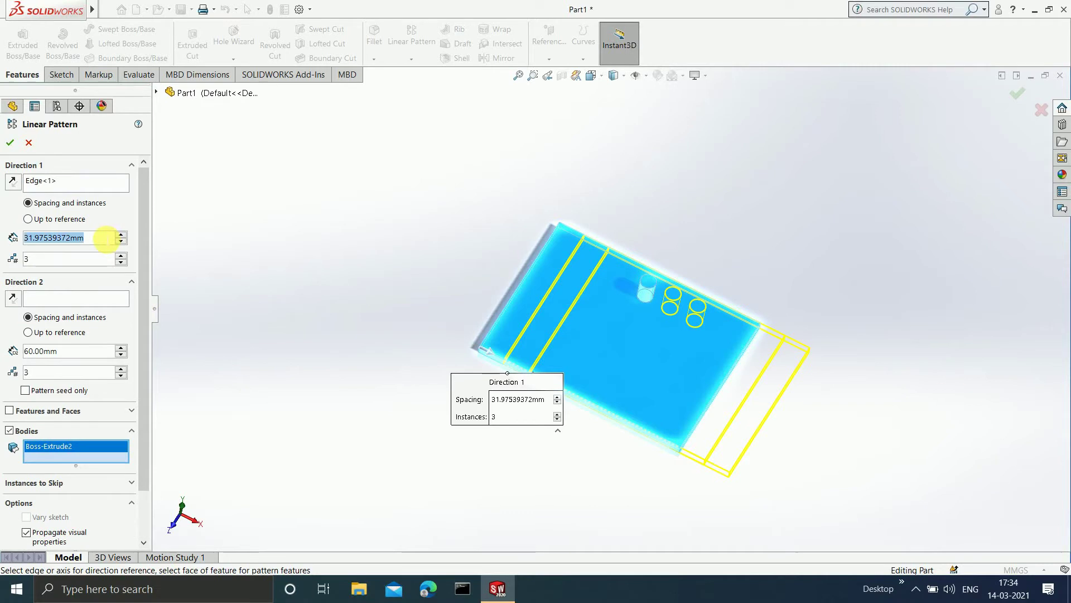
text(200)
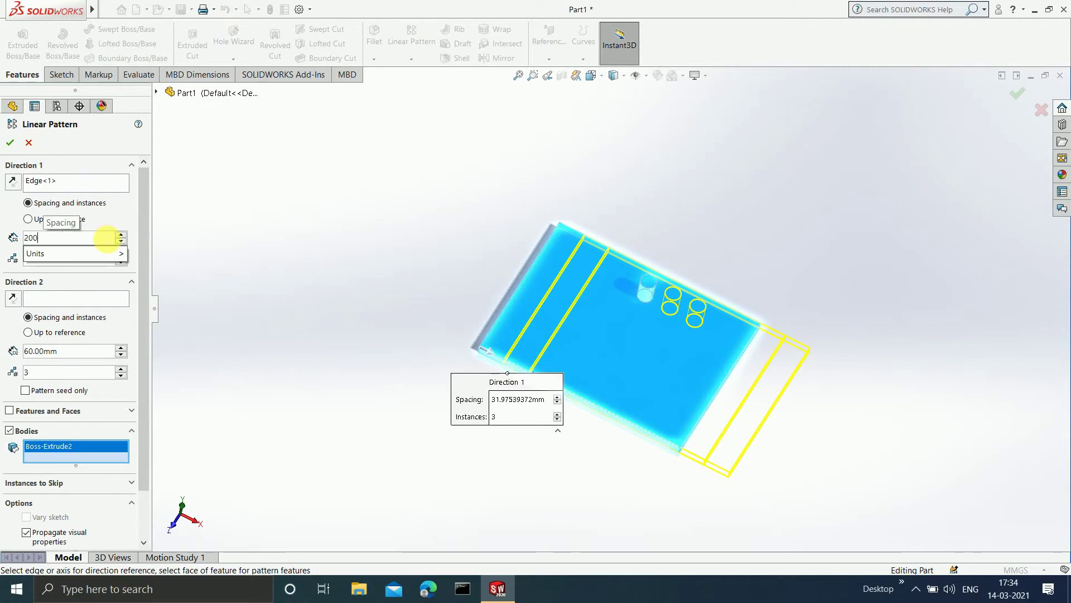
key(Return)
scroll(842, 441, up, 4)
scroll(795, 391, down, 2)
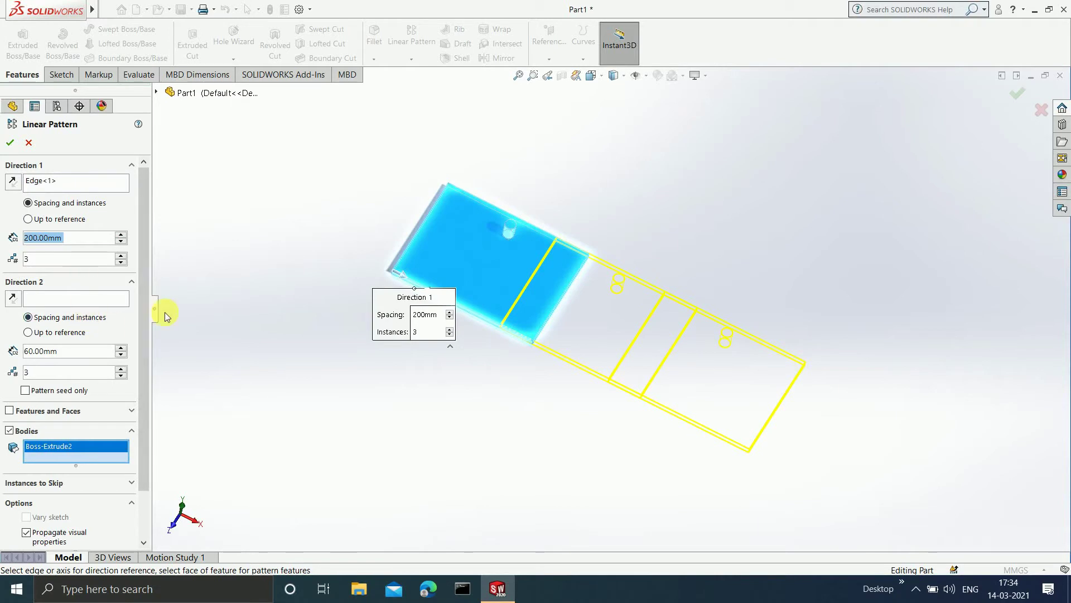
Step: Set the Direction 1 spacing to 400 mm to separate the body copies
text(400)
key(Return)
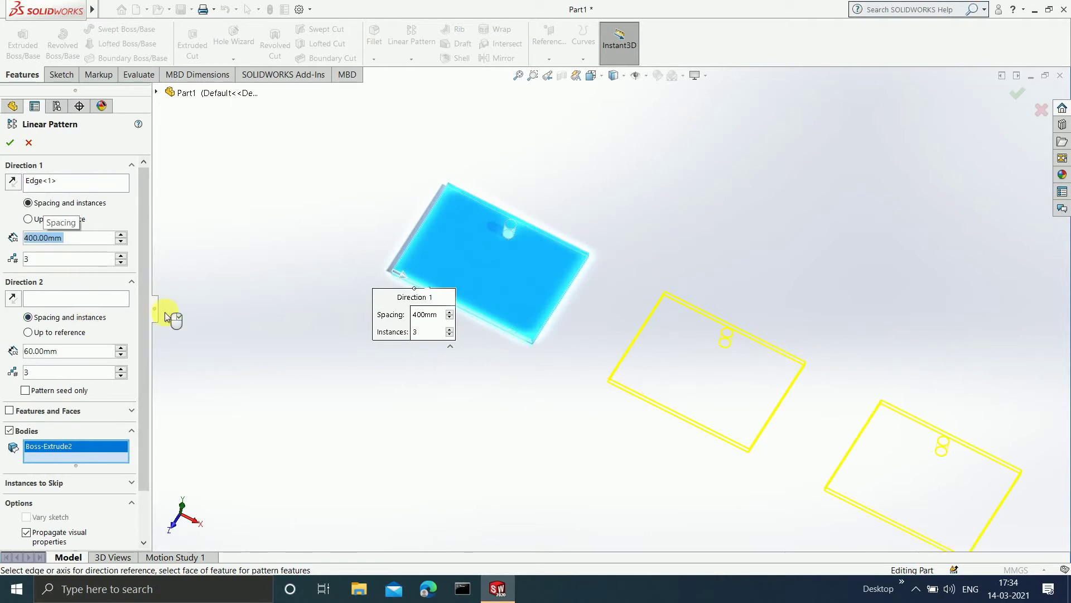
scroll(670, 287, up, 3)
scroll(670, 292, down, 2)
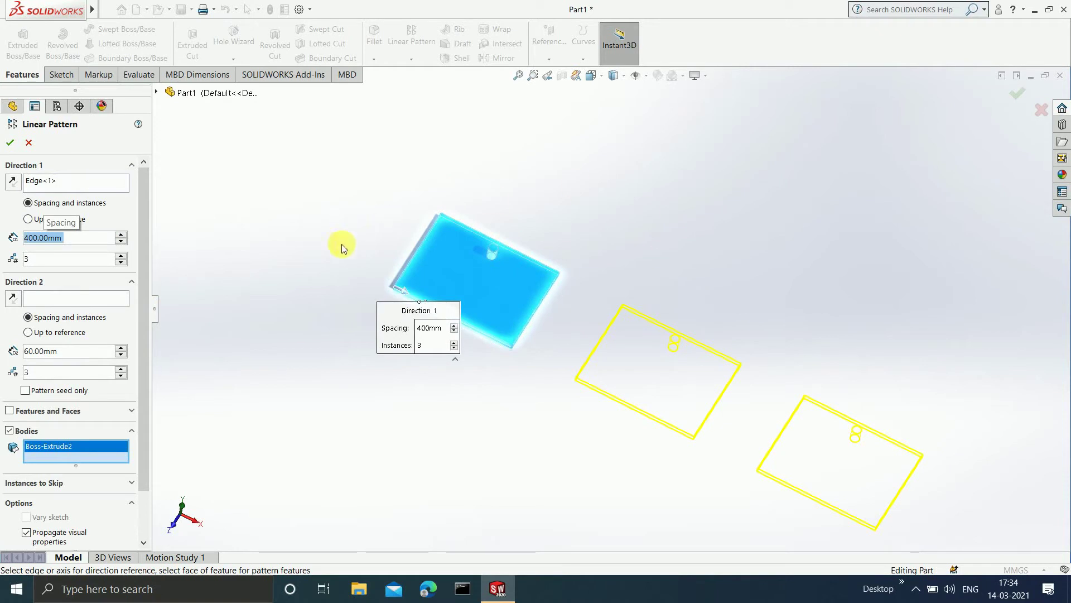
Step: Select the short vertical edge at the plate's front corner as the Direction 2 reference
click(11, 299)
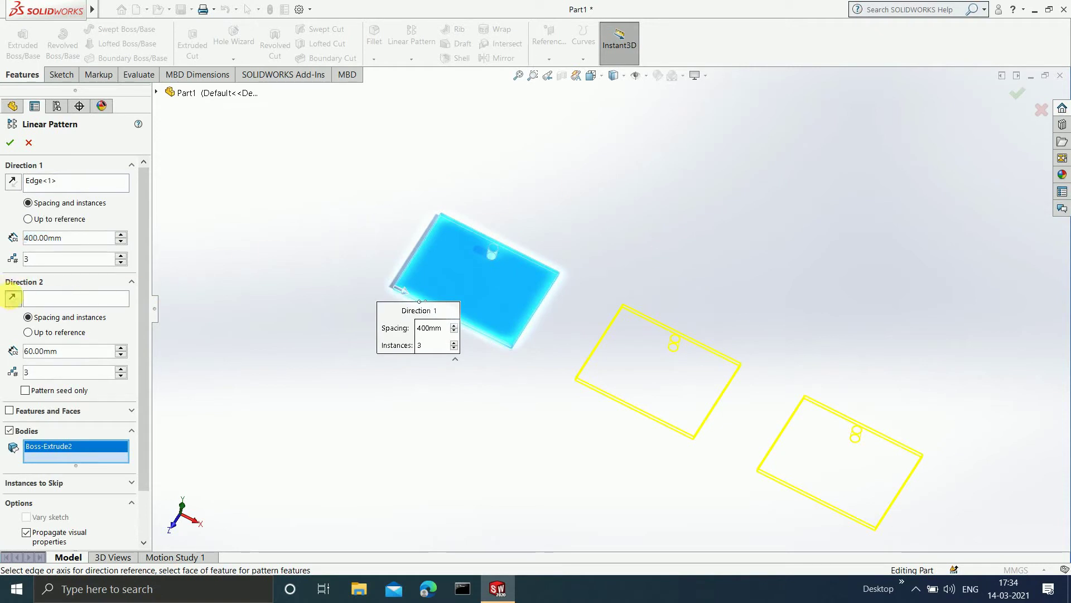
middle_drag(147, 309, 601, 241)
click(52, 297)
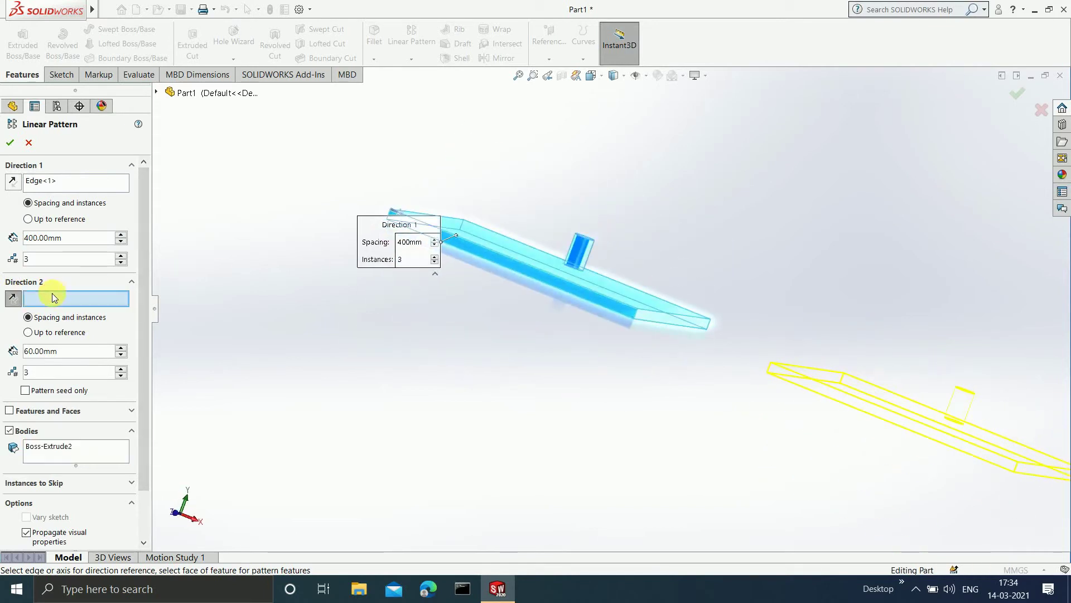
scroll(605, 324, down, 5)
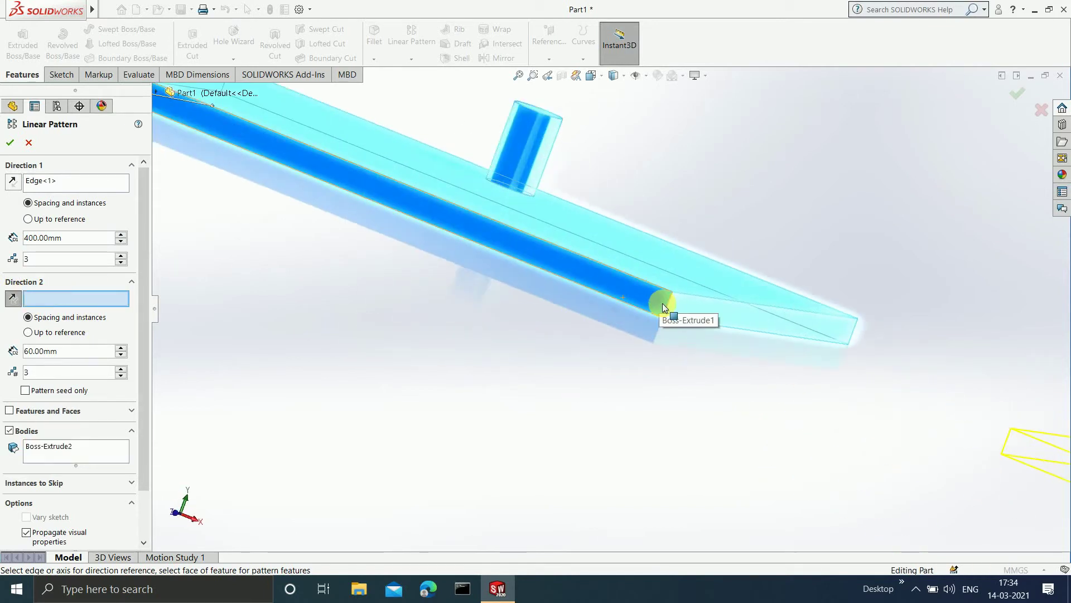
click(670, 303)
scroll(653, 261, up, 5)
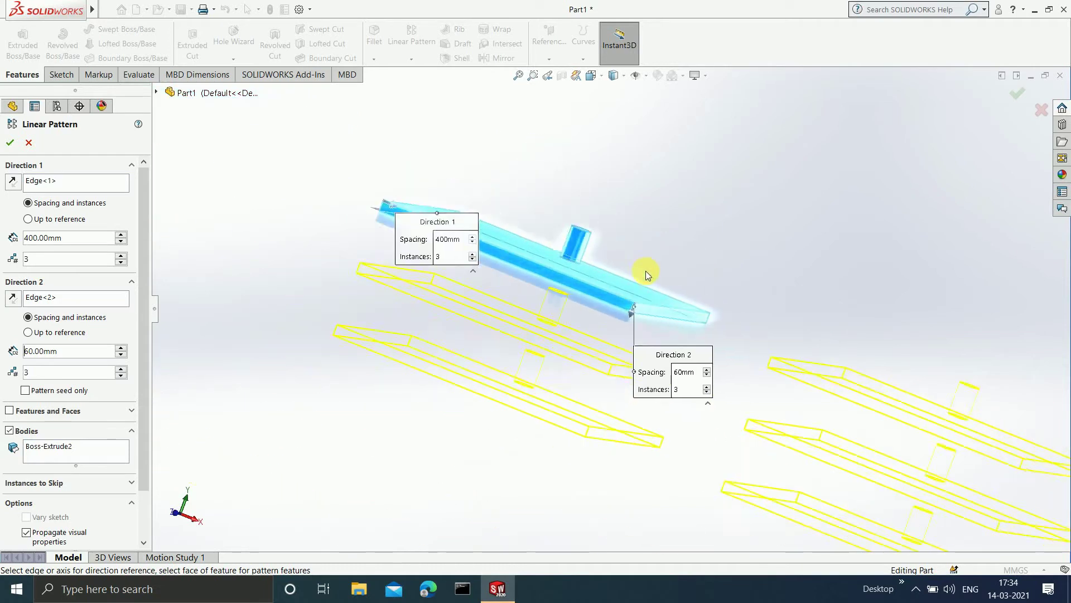
Step: Limit Direction 2 to Pattern seed only and inspect the body pattern preview from several angles
middle_drag(686, 335, 802, 299)
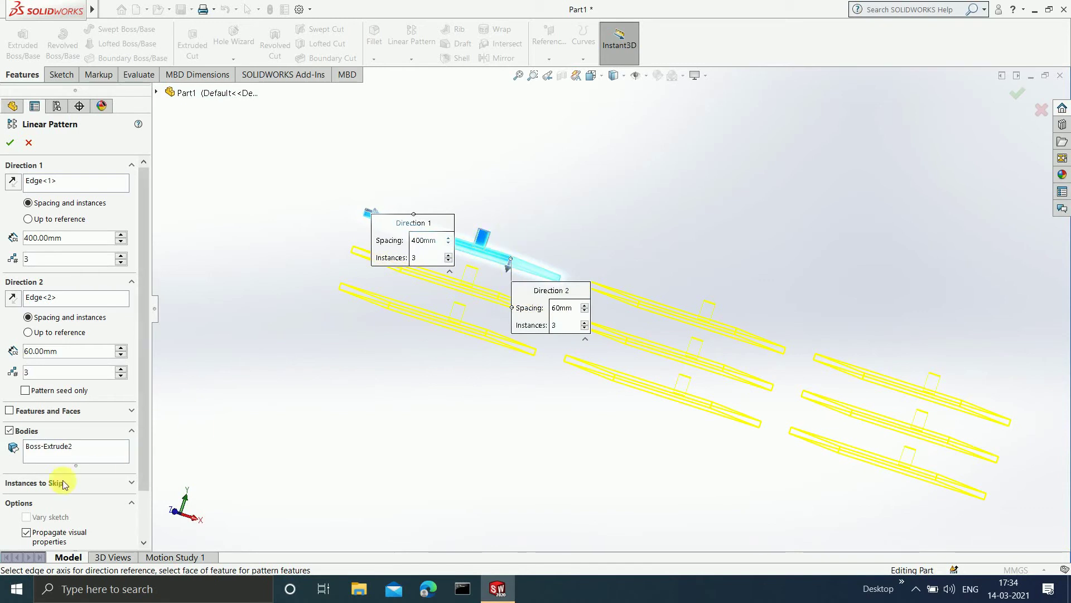
click(25, 390)
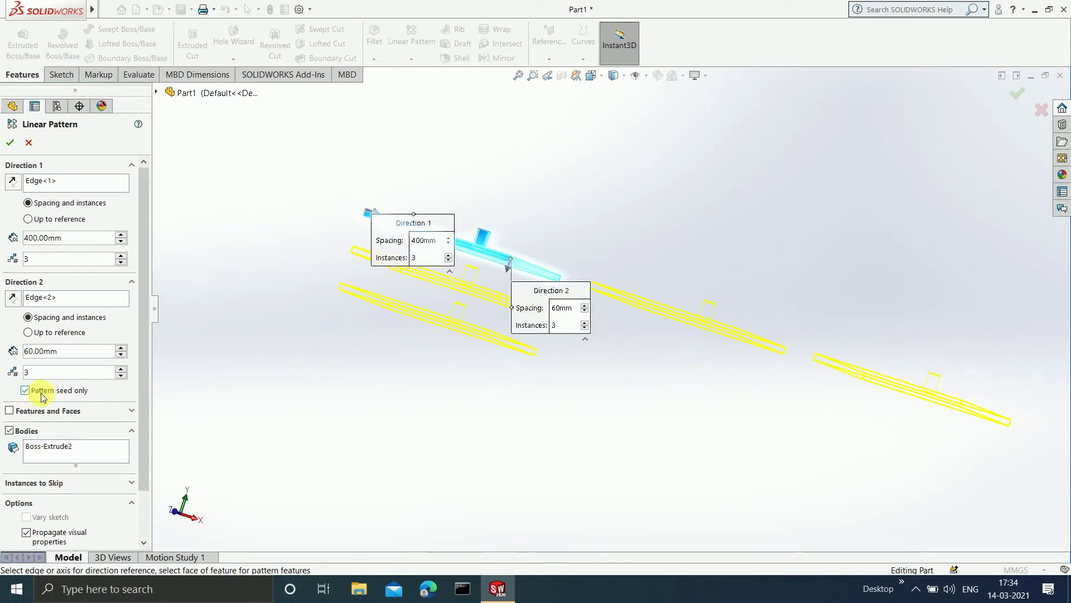
middle_drag(753, 383, 755, 450)
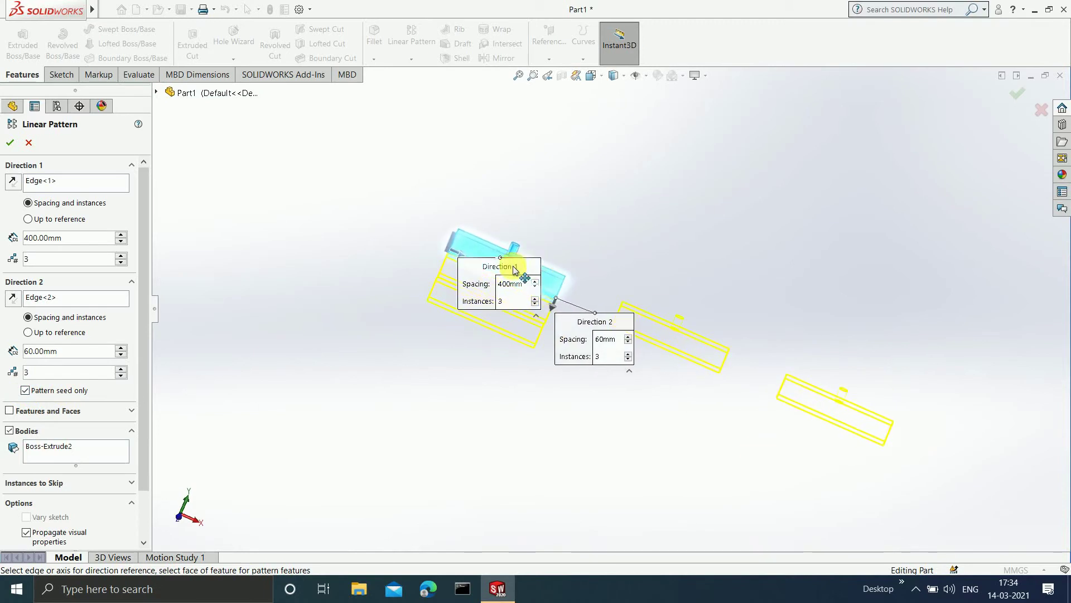
middle_drag(631, 233, 626, 400)
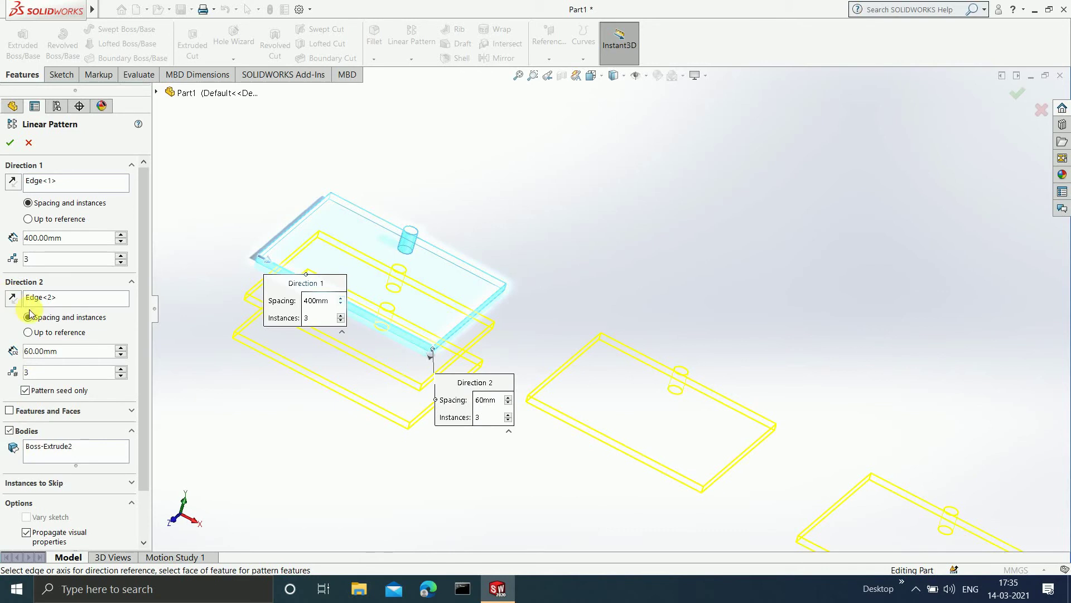
Step: Remove the vertical edge from the Direction 2 reference
click(52, 299)
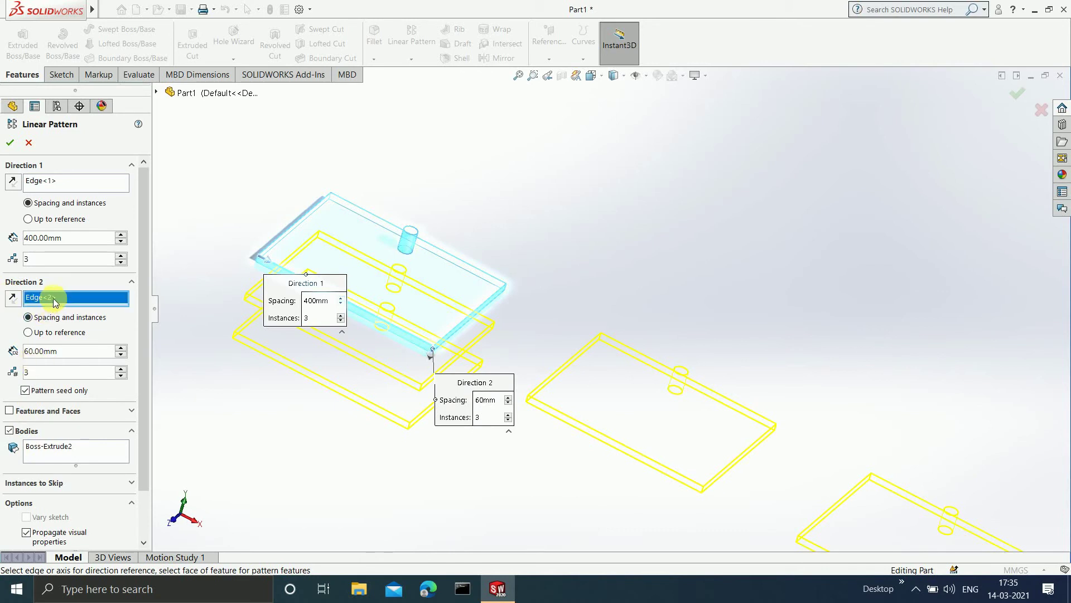
right_click(53, 297)
click(74, 307)
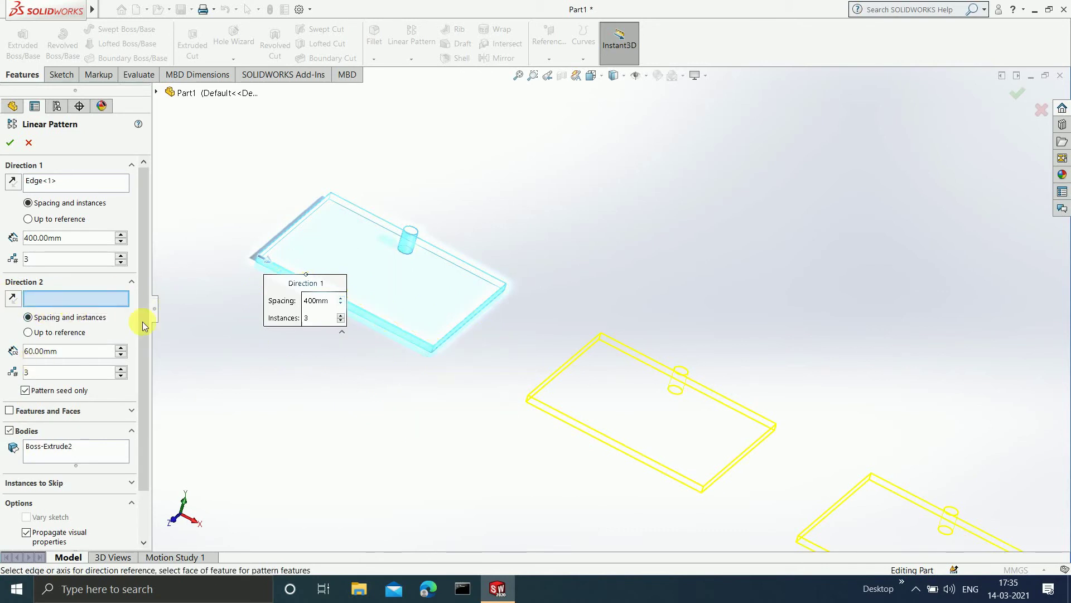
Step: Set the Direction 1 spacing to 50 mm, accept the body pattern and inspect the overlapping plates
key(z)
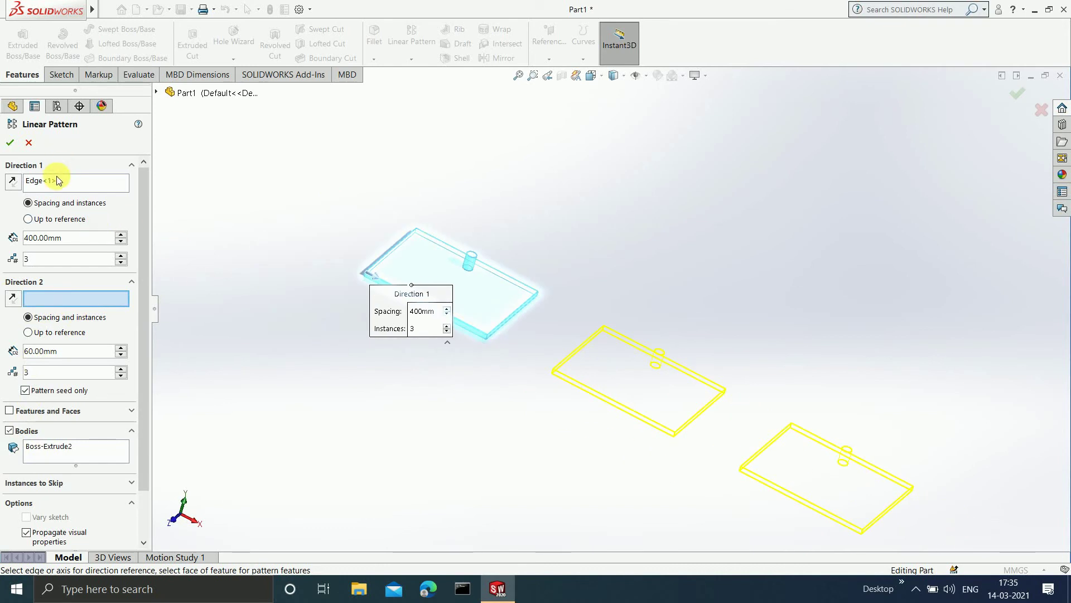
double_click(75, 245)
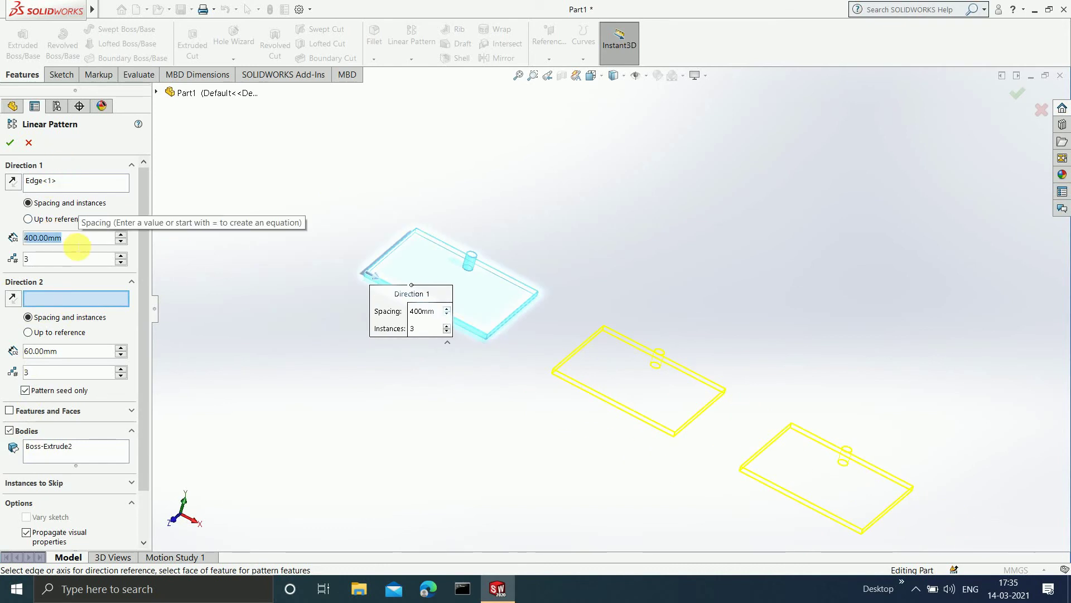
text(50)
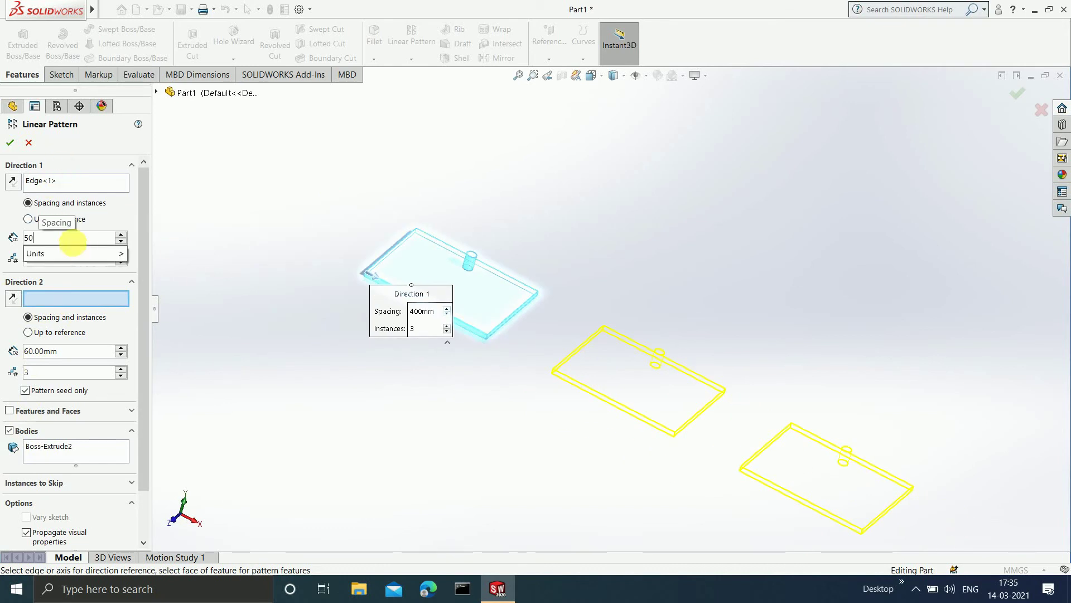
key(Return)
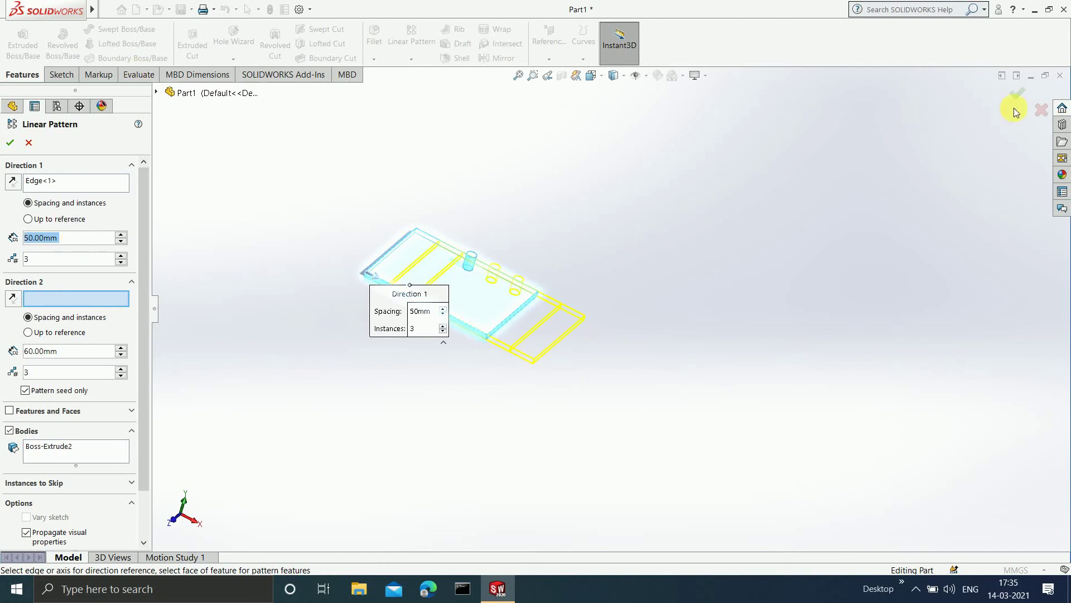
click(1016, 94)
middle_drag(502, 250, 514, 338)
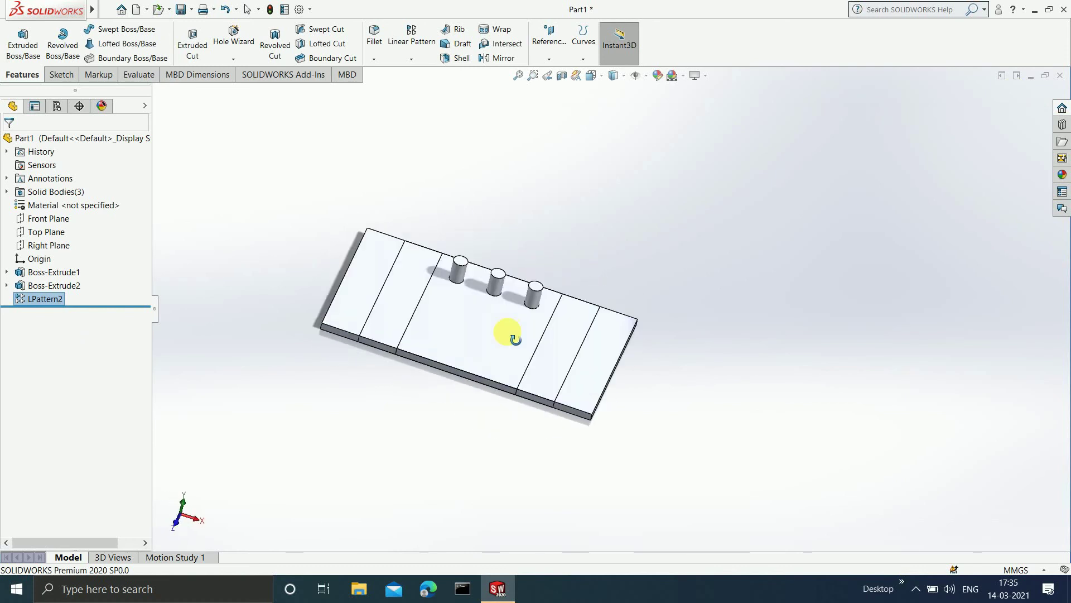